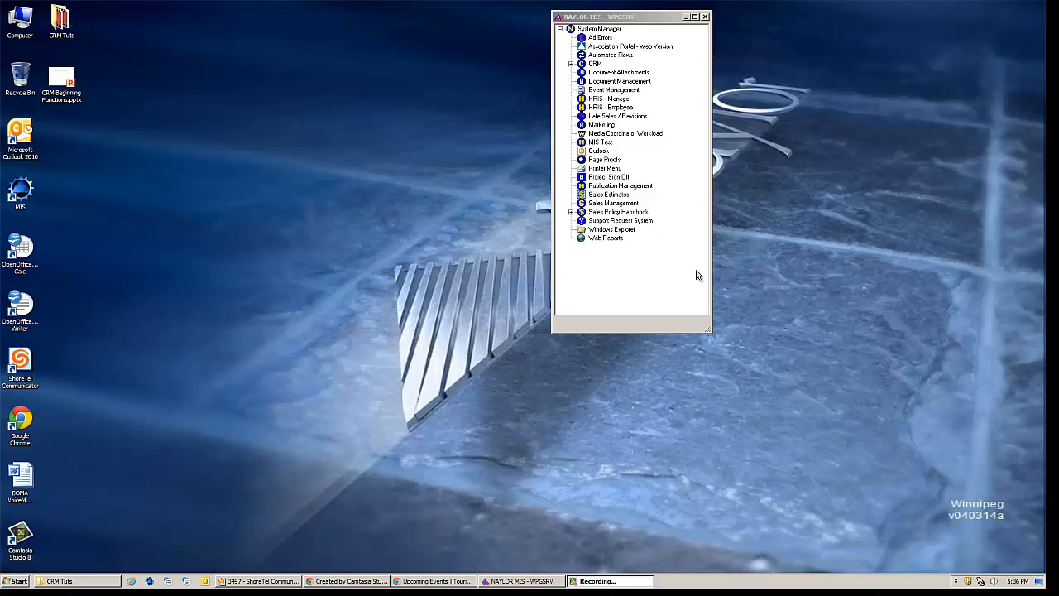
Step: Open the CRM module from the System Manager and load the client list for AND-R0013 * - 1/2/2013
click(595, 65)
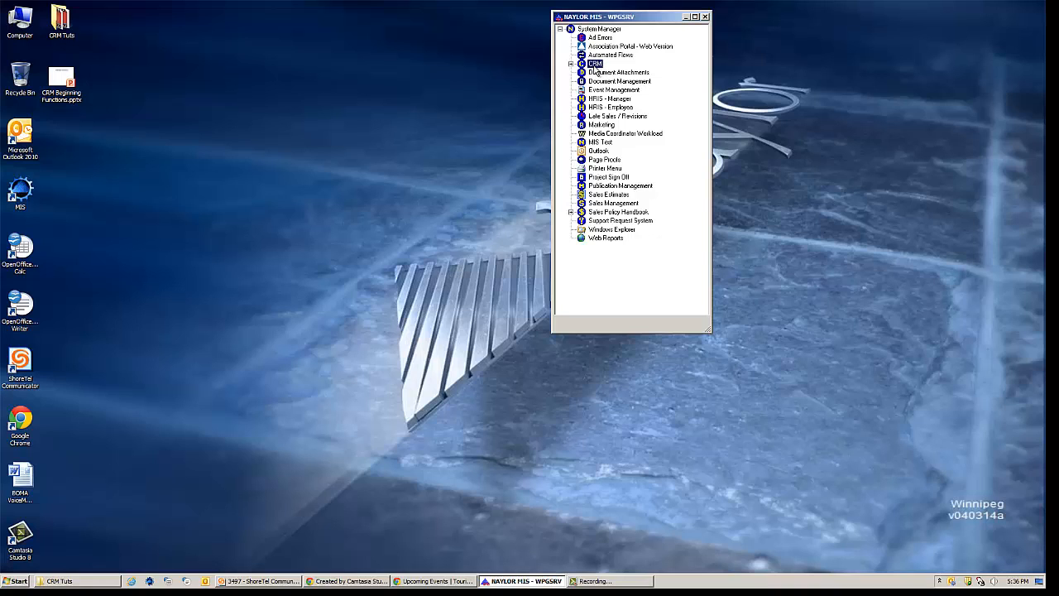
double_click(596, 66)
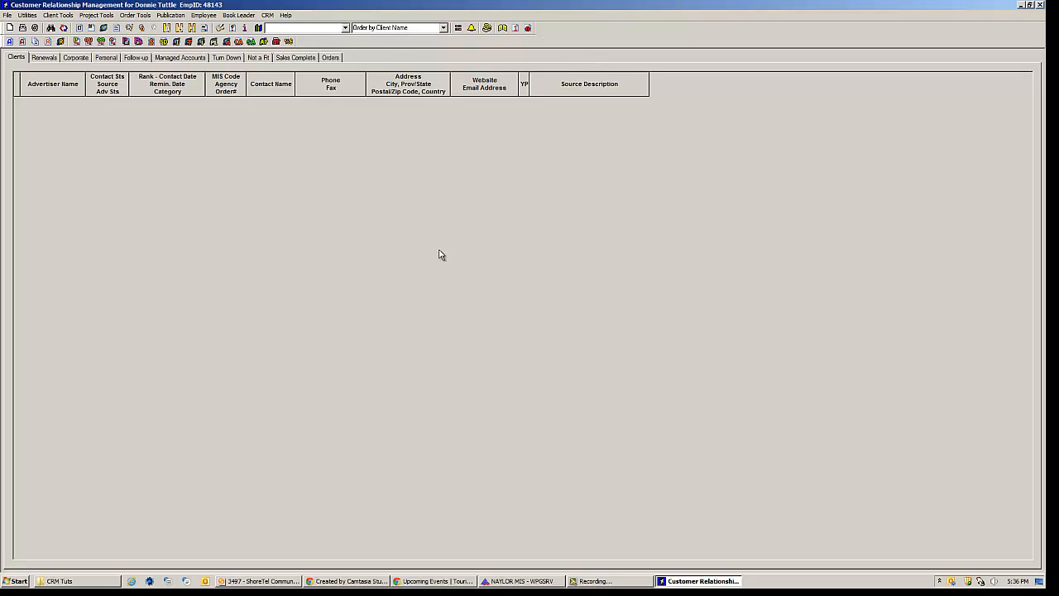
click(345, 29)
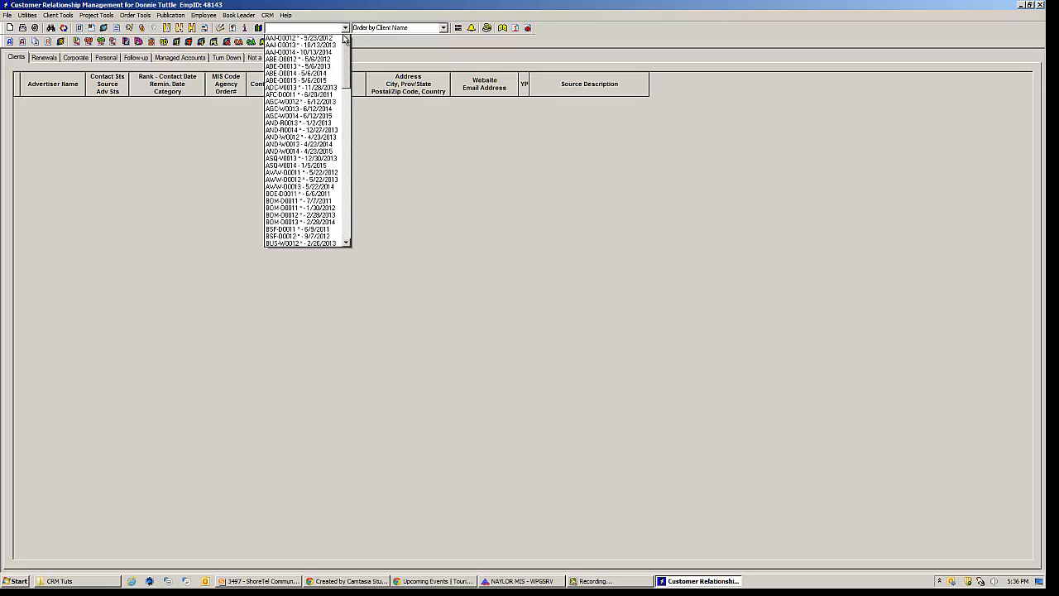
click(312, 109)
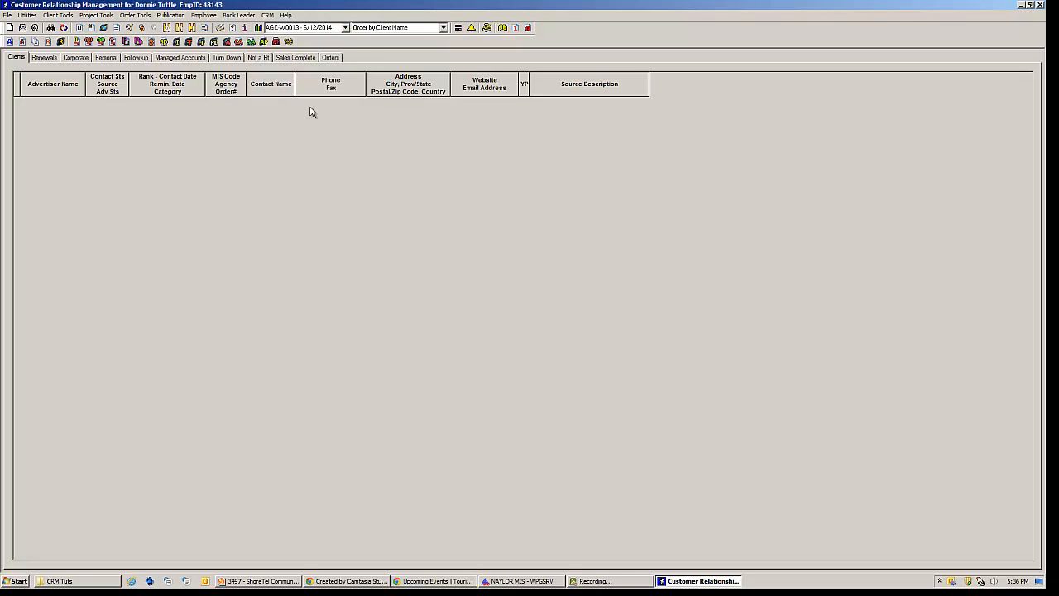
click(345, 29)
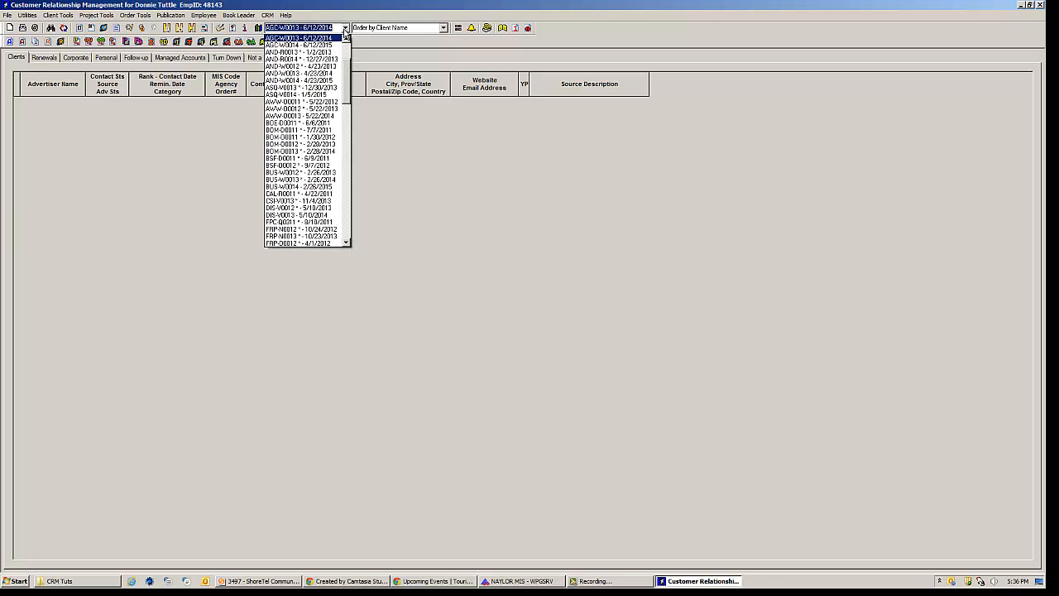
click(314, 52)
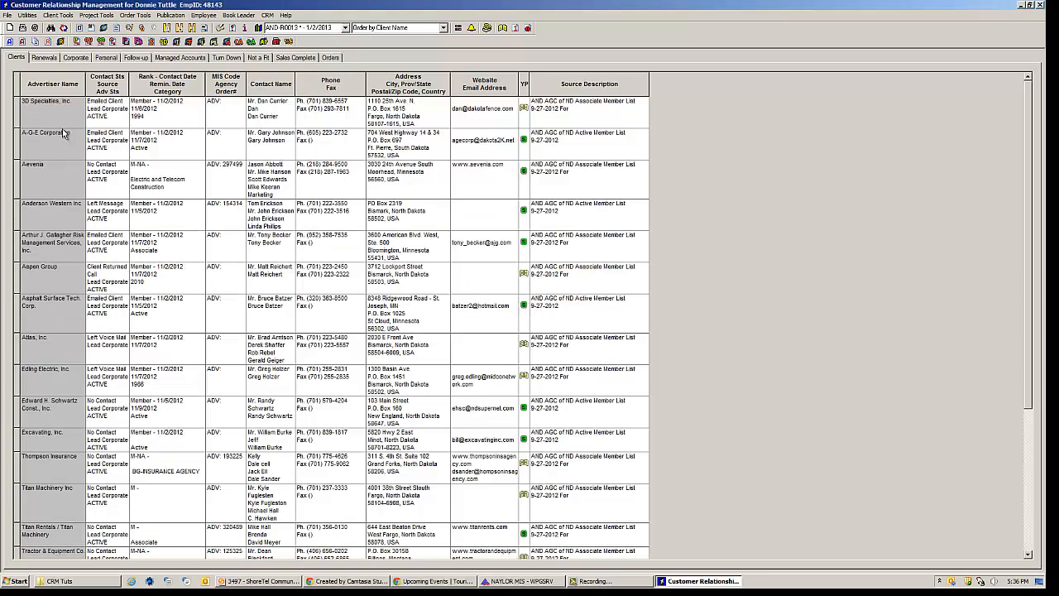
Step: Check the advertiser names in the client list and reorder the list by area code
drag(55, 111, 47, 85)
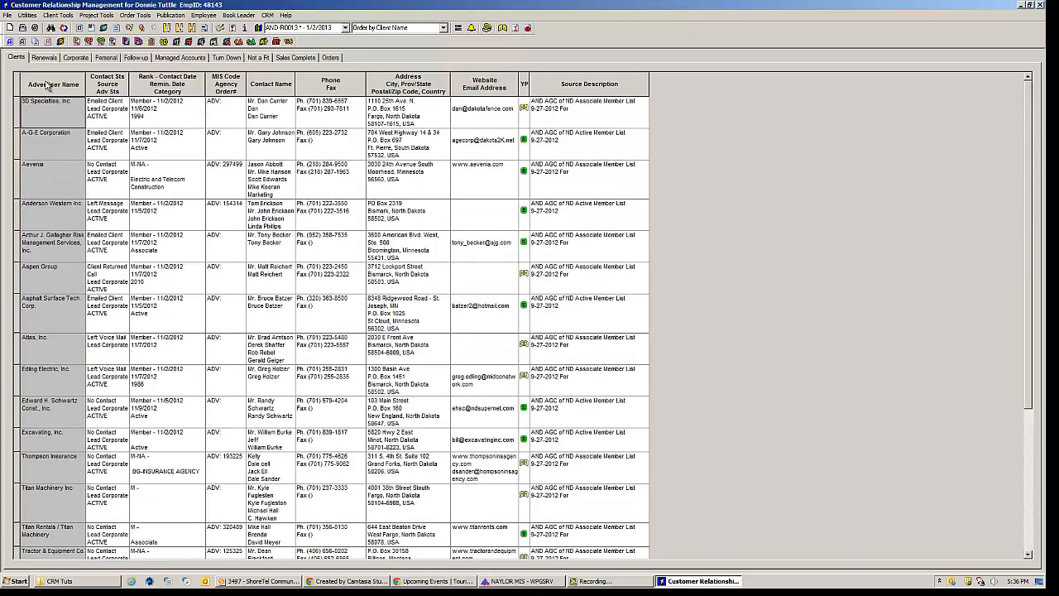
click(53, 137)
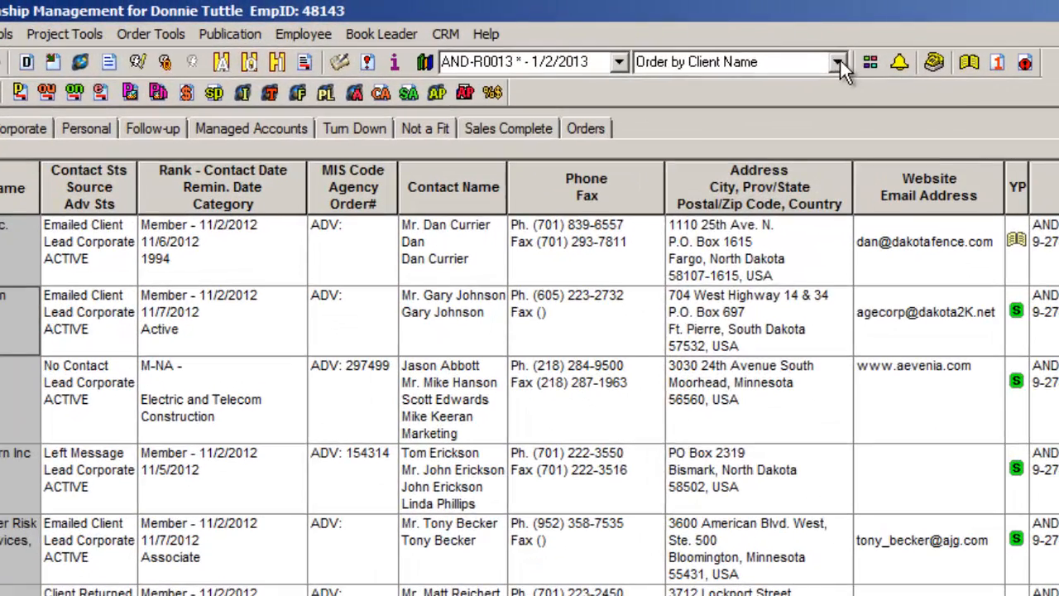
click(445, 28)
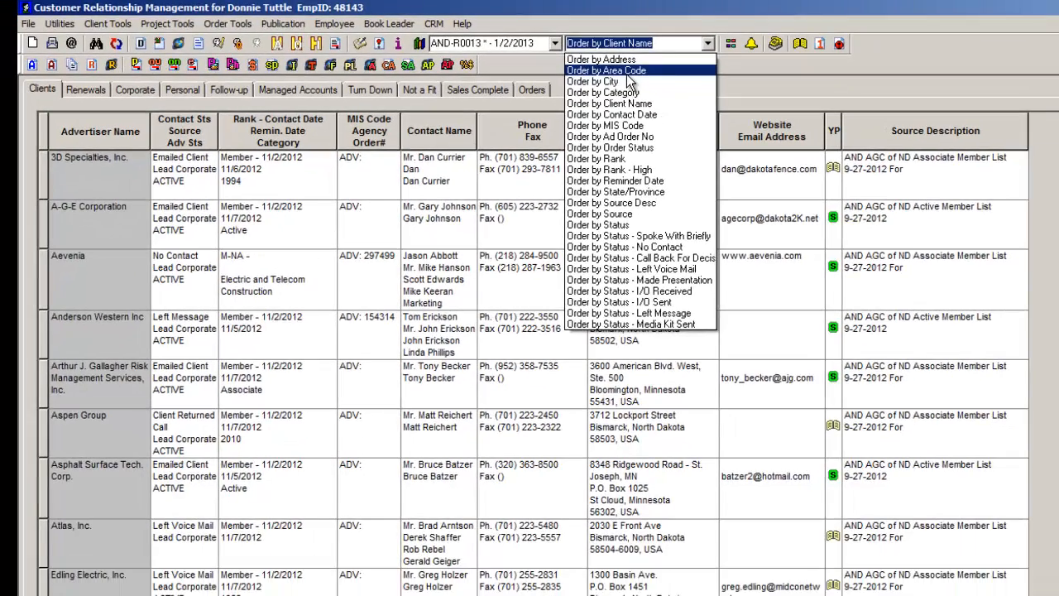
click(721, 105)
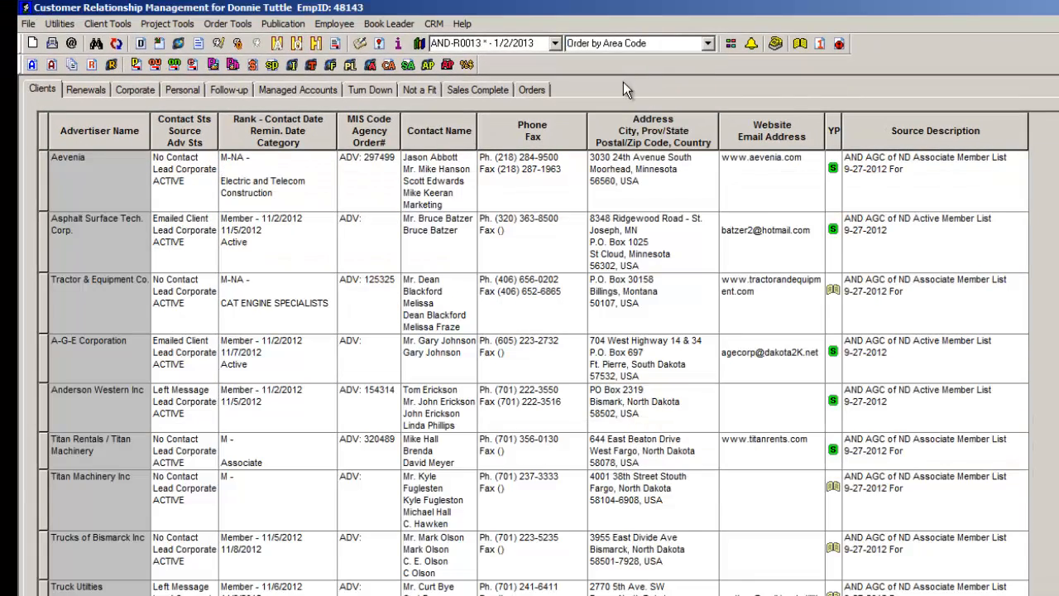
Step: Examine the phone column throughout the client list to see how the clients are grouped by area code
click(512, 162)
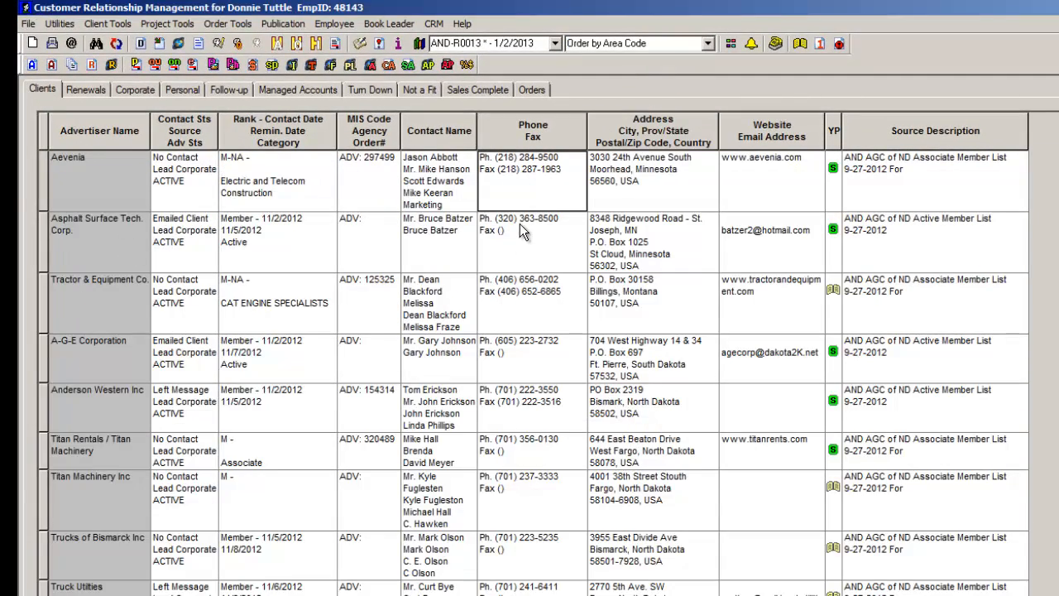
click(520, 224)
click(523, 298)
click(520, 366)
click(520, 418)
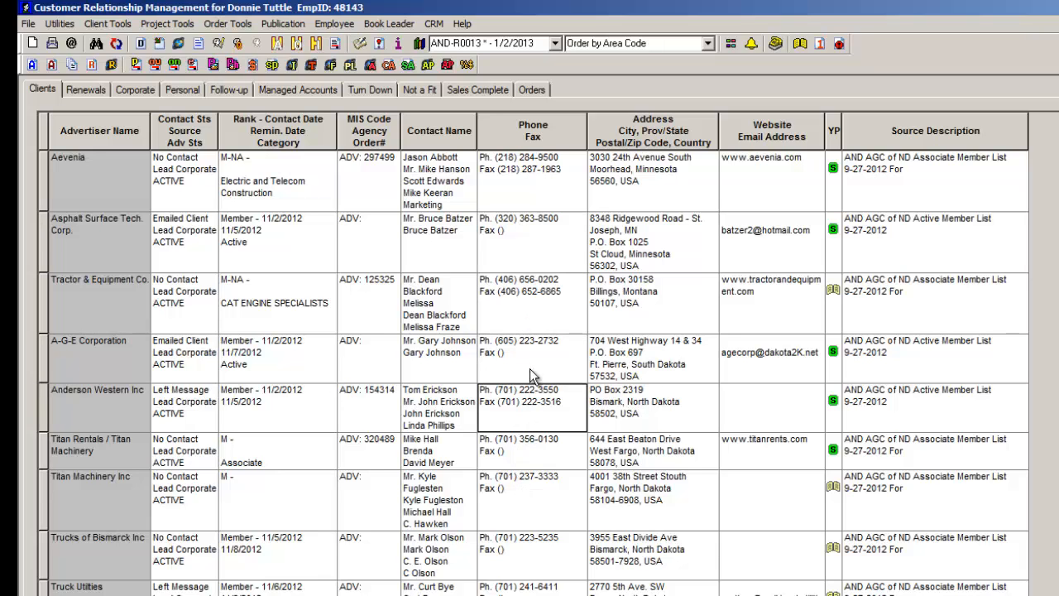
drag(530, 409, 478, 595)
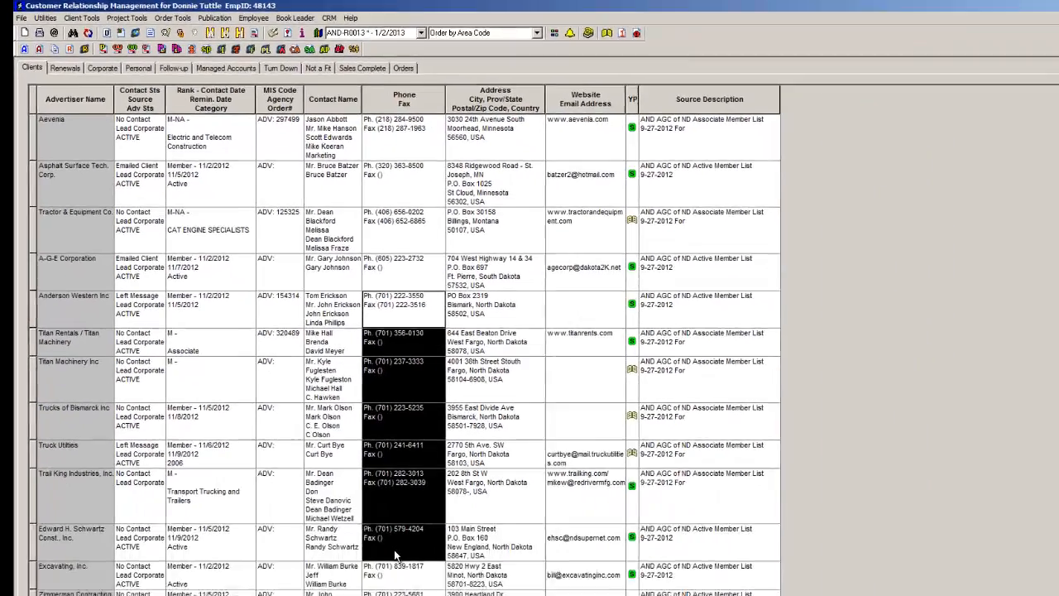
drag(355, 571, 86, 553)
scroll(311, 335, down, 3)
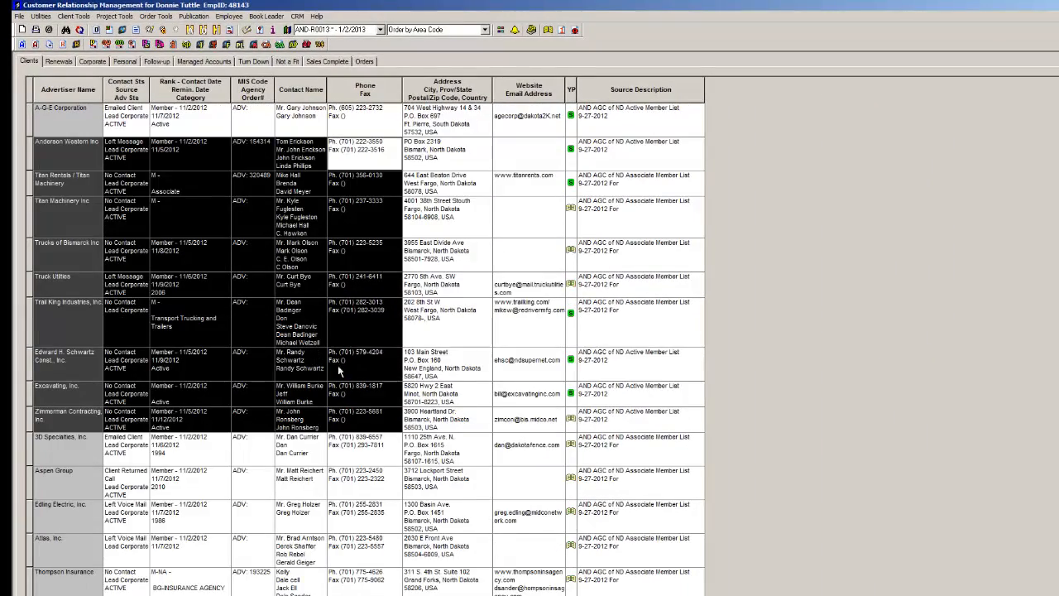
scroll(389, 558, down, 3)
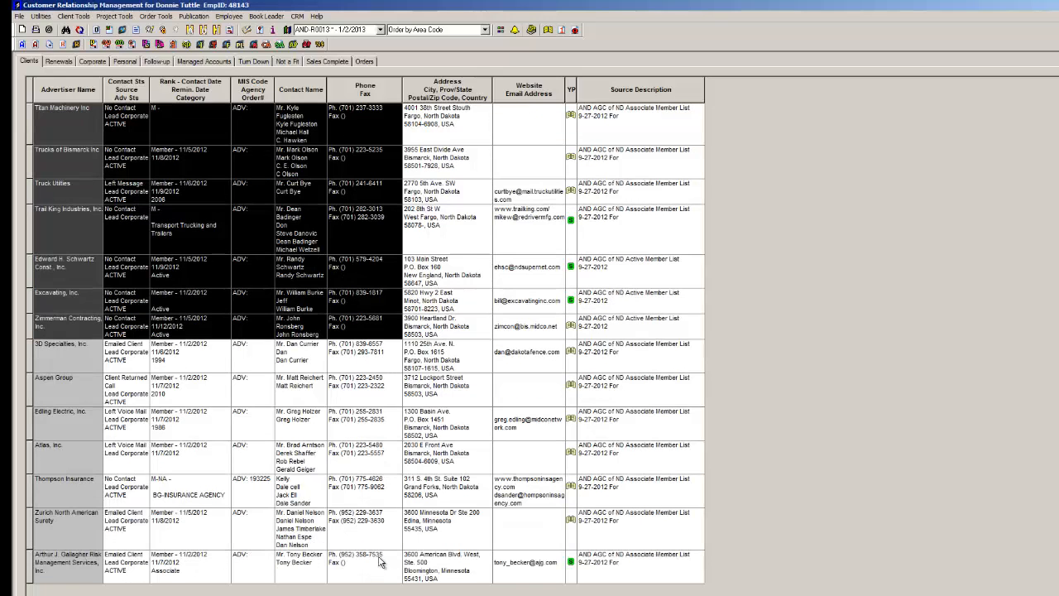
click(365, 497)
drag(365, 497, 65, 128)
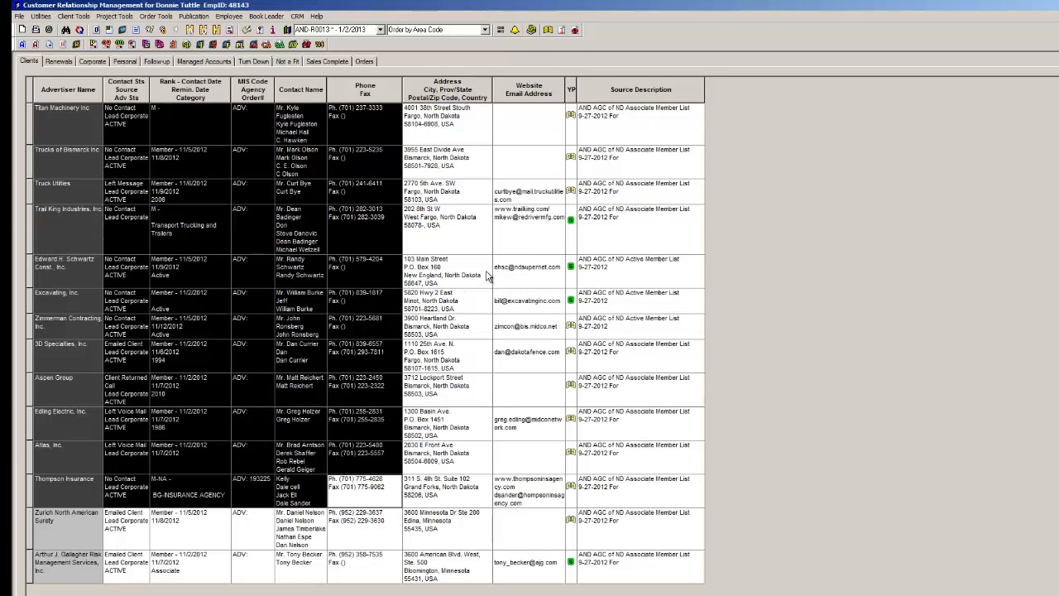
scroll(454, 242, up, 2)
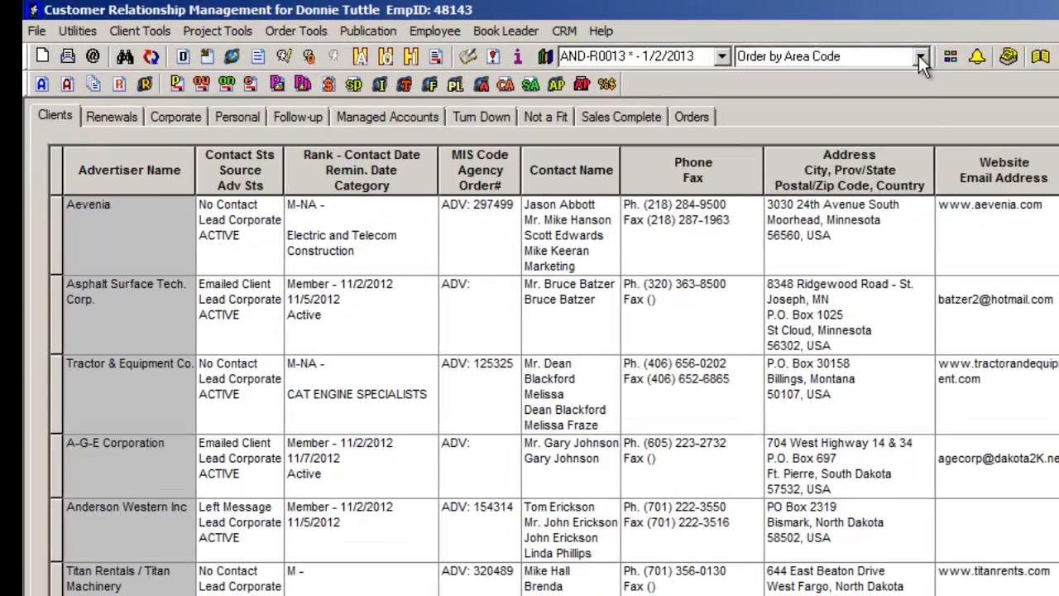
Step: Reorder the client list by client name and check the sequence of the advertiser names
click(484, 29)
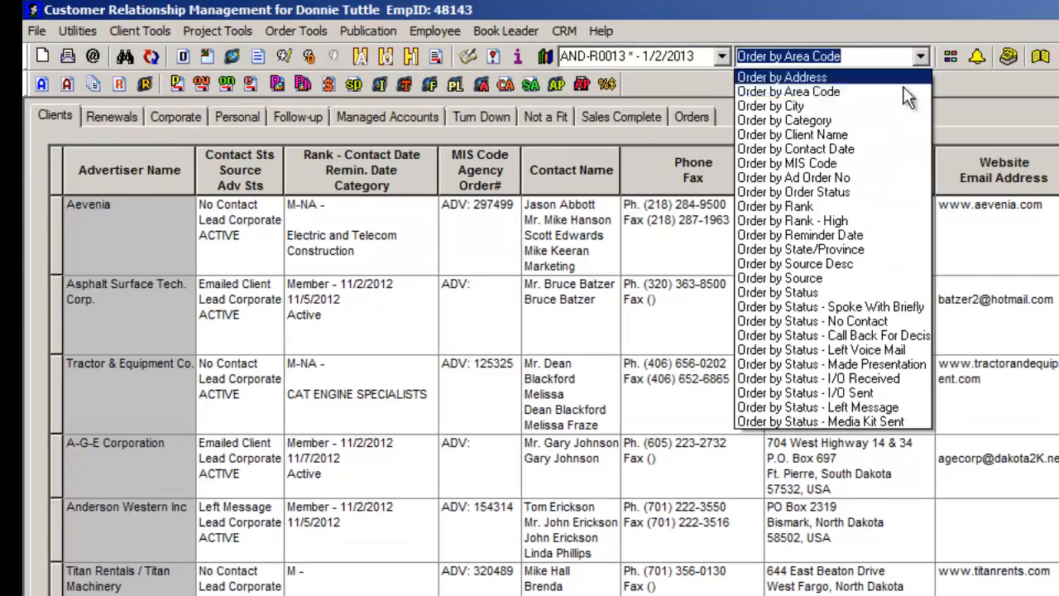
click(836, 135)
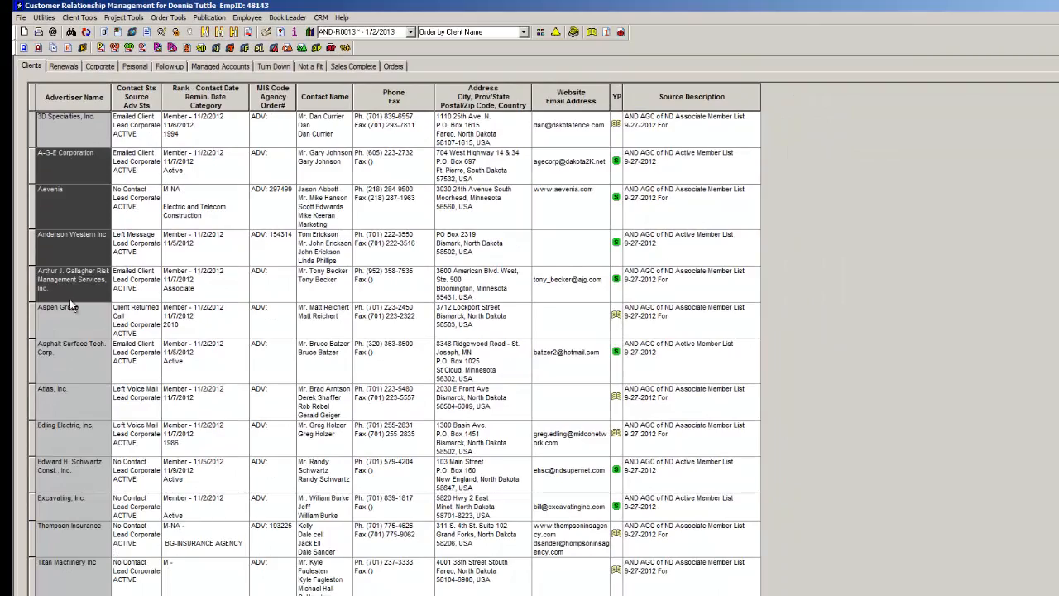
drag(71, 300, 70, 529)
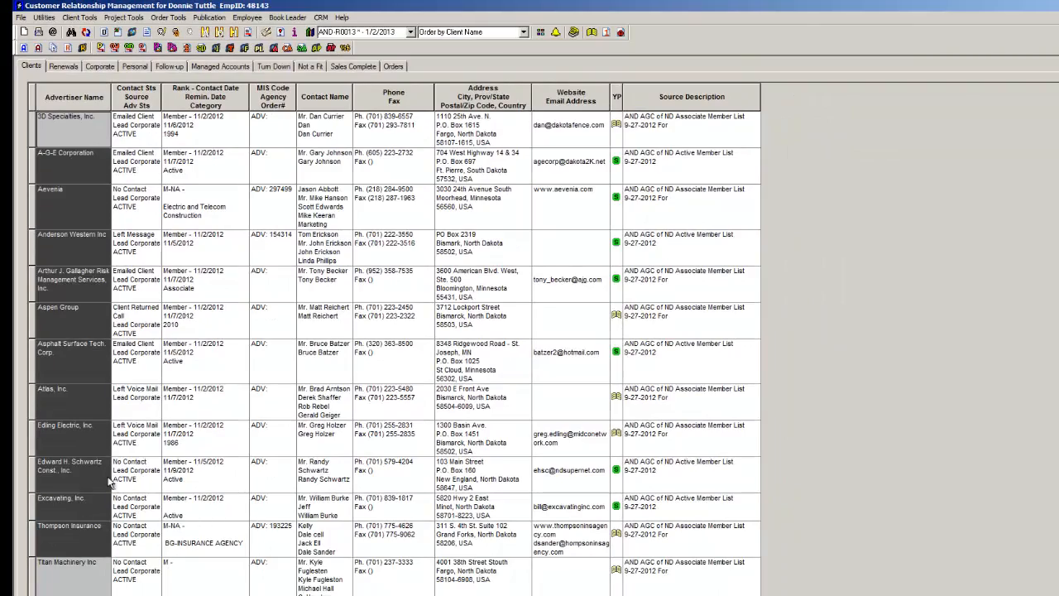
click(342, 164)
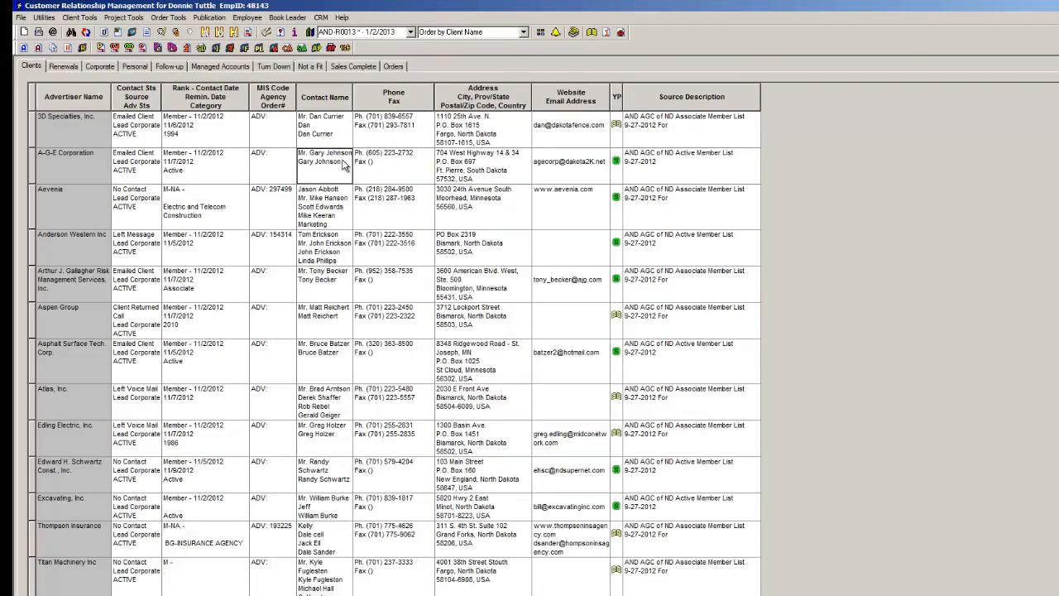
Step: Reorder the client list by rank and check the rank entries of the first clients
click(523, 31)
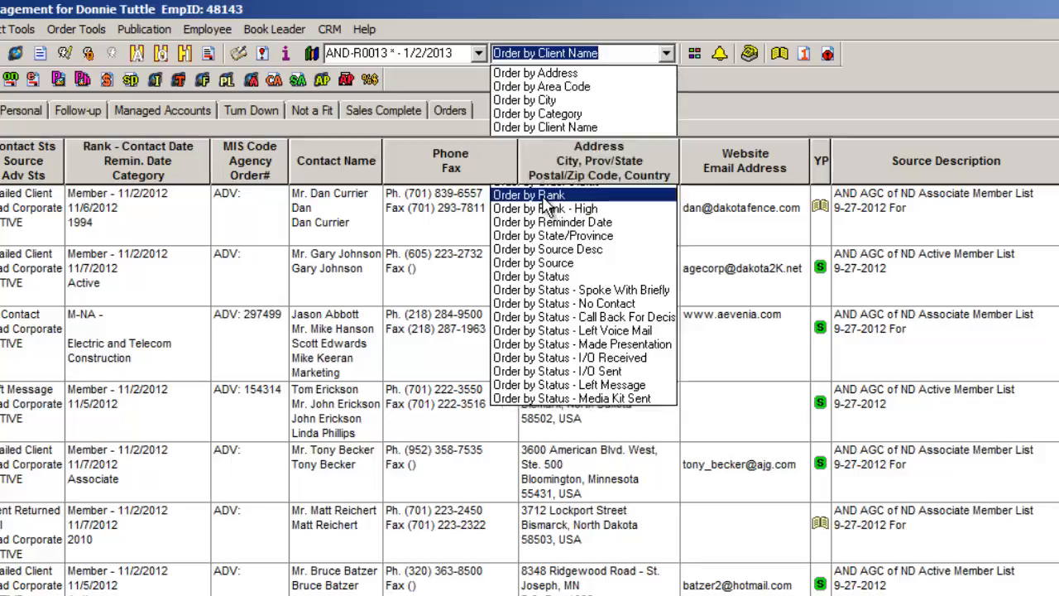
click(547, 197)
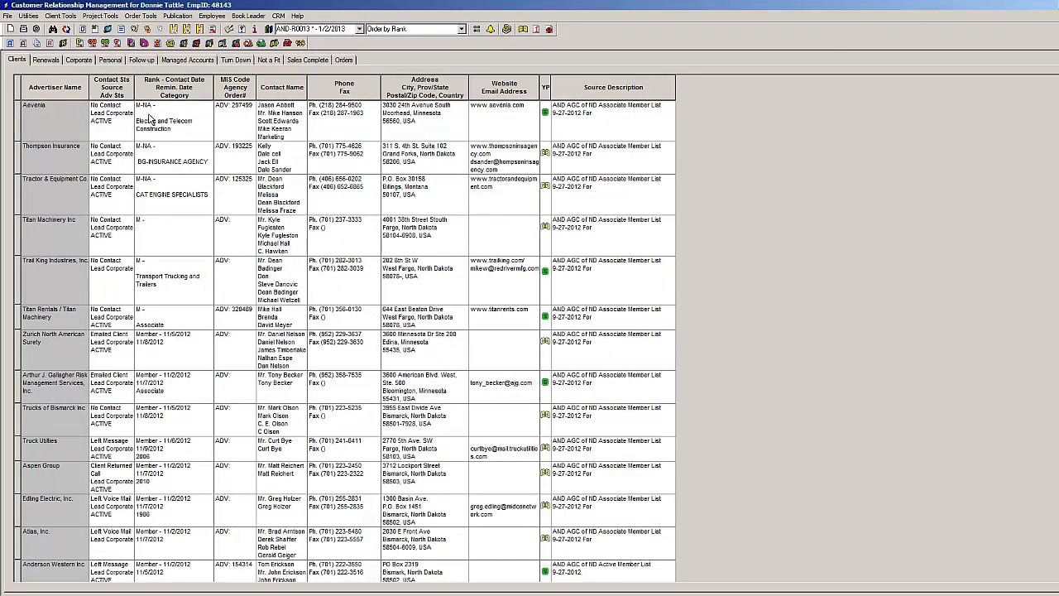
click(153, 164)
drag(152, 164, 156, 231)
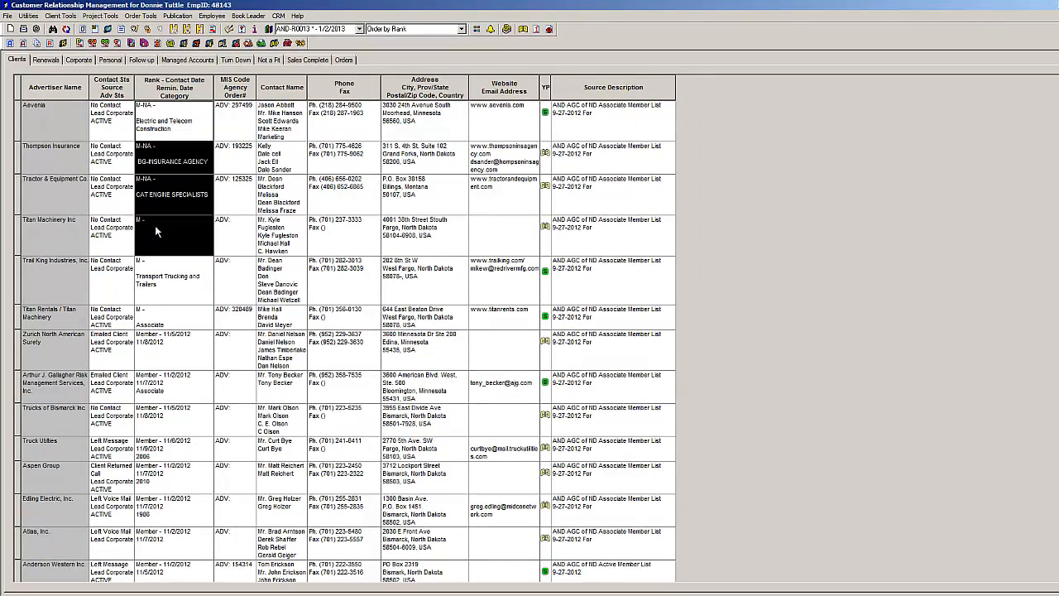
click(159, 131)
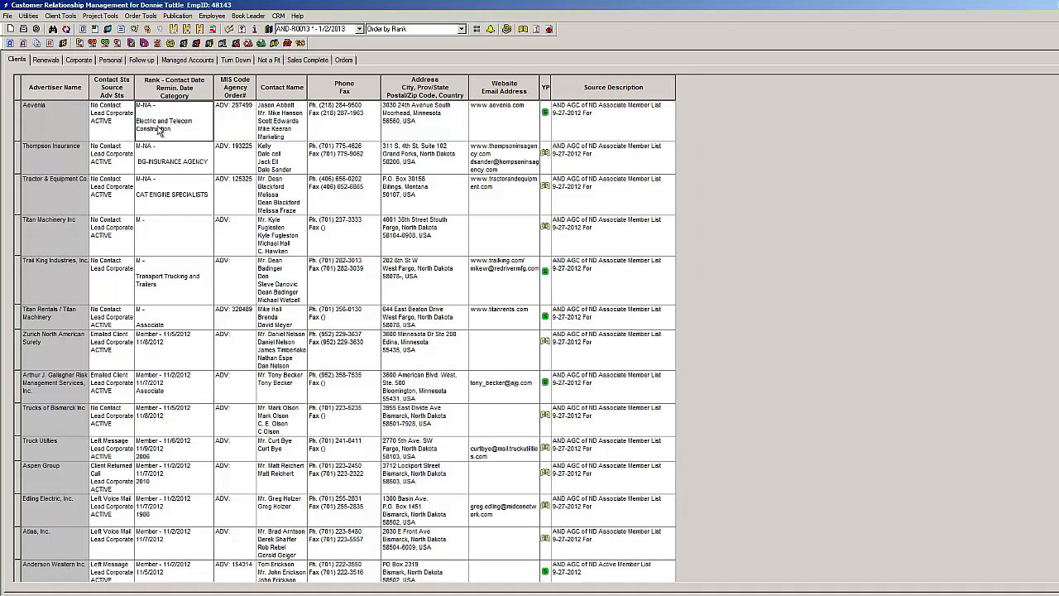
drag(158, 149, 156, 284)
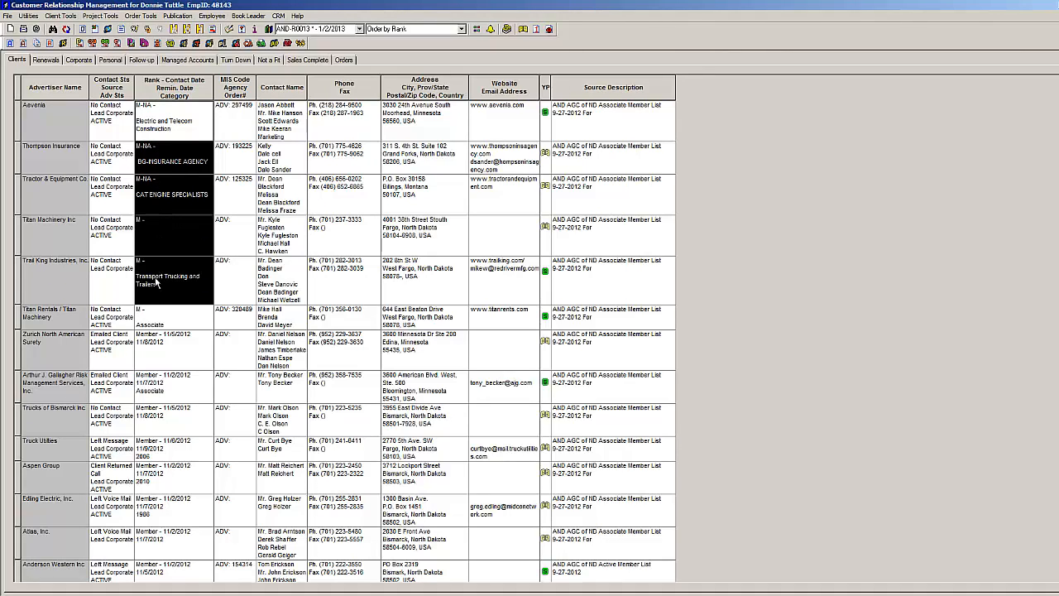
Step: View the legend of client colours and ranking codes, moving it away from the rank column, and close it
click(477, 31)
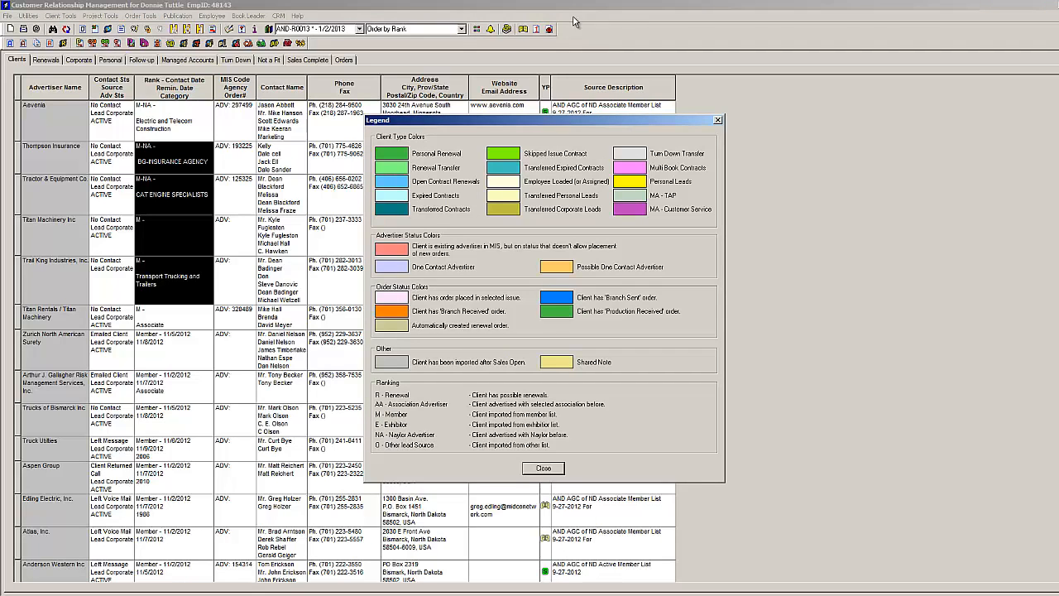
drag(704, 121, 820, 73)
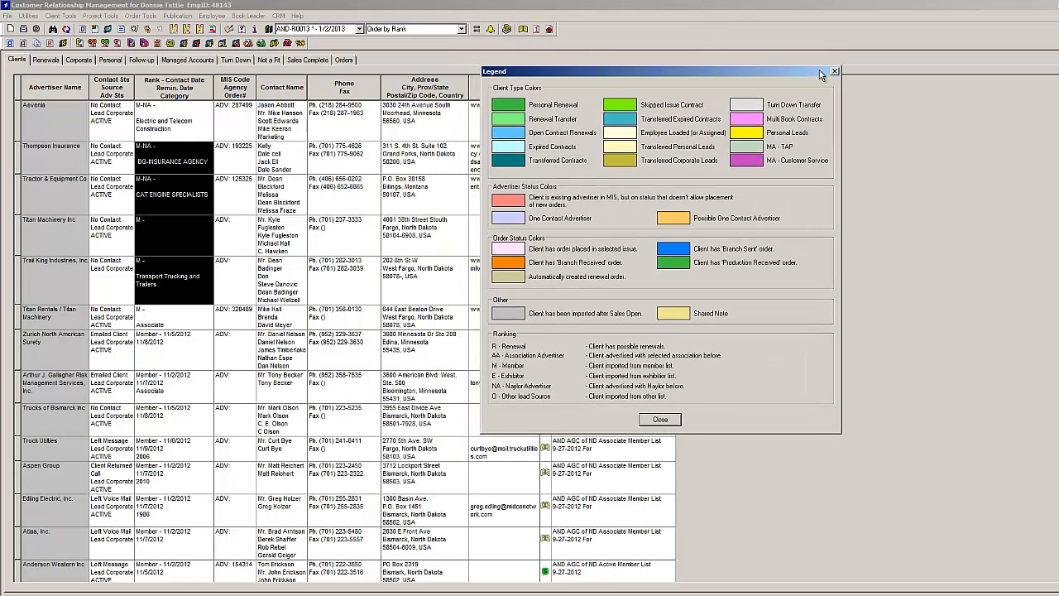
click(834, 73)
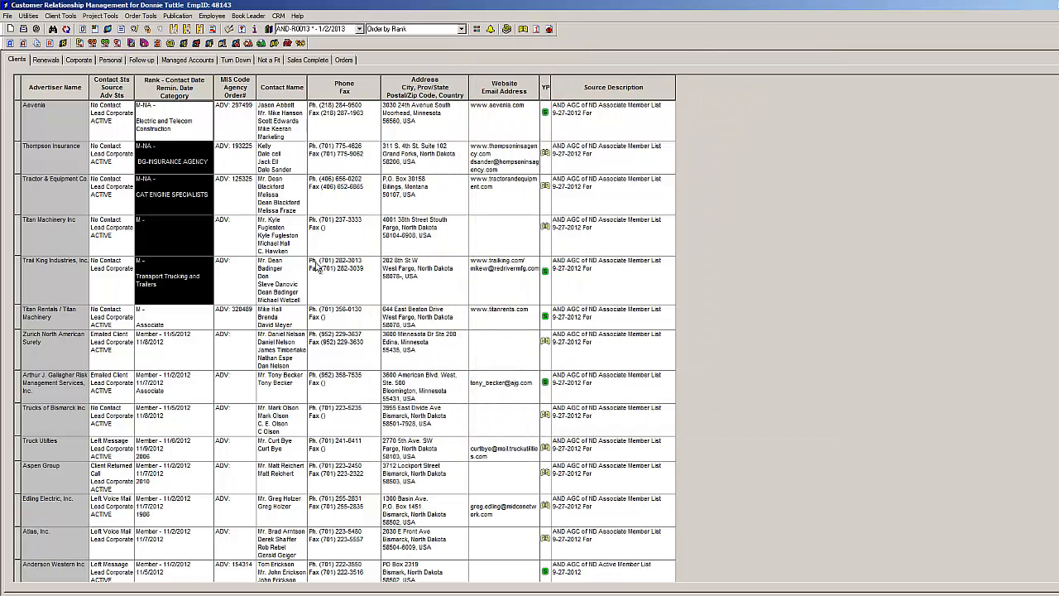
Step: Examine the rank and category entries from the first to the last client in the rank-ordered list
scroll(205, 294, down, 1)
click(162, 212)
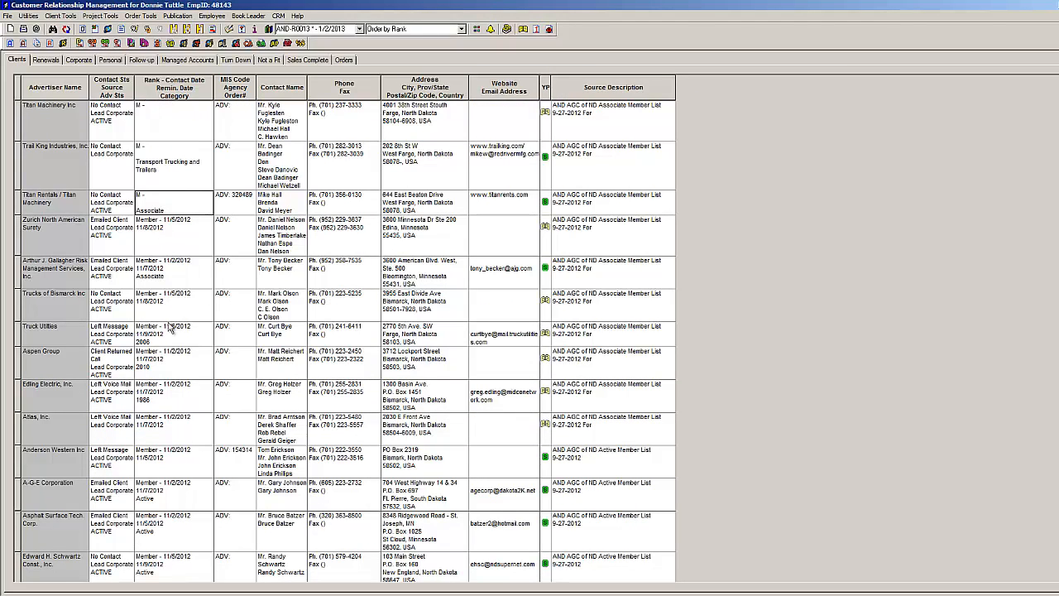
drag(161, 466, 158, 508)
scroll(185, 418, down, 1)
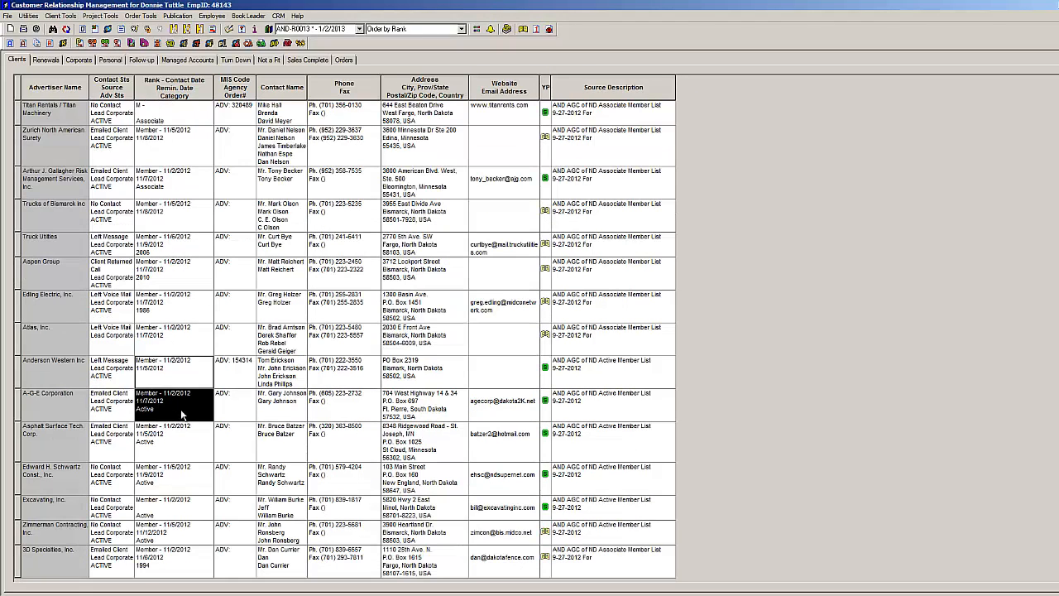
drag(164, 564, 165, 478)
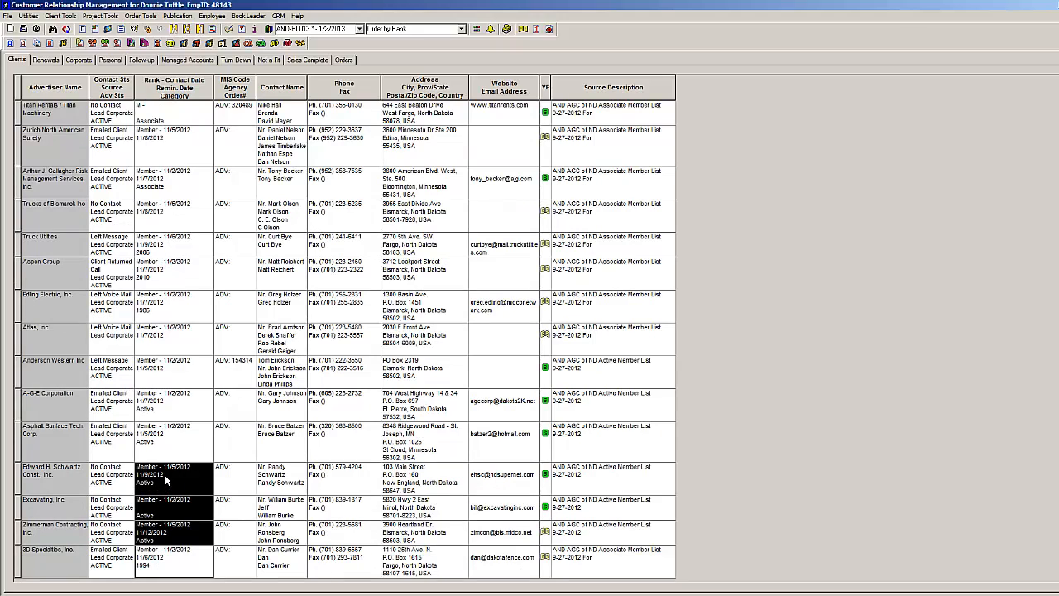
scroll(164, 354, up, 3)
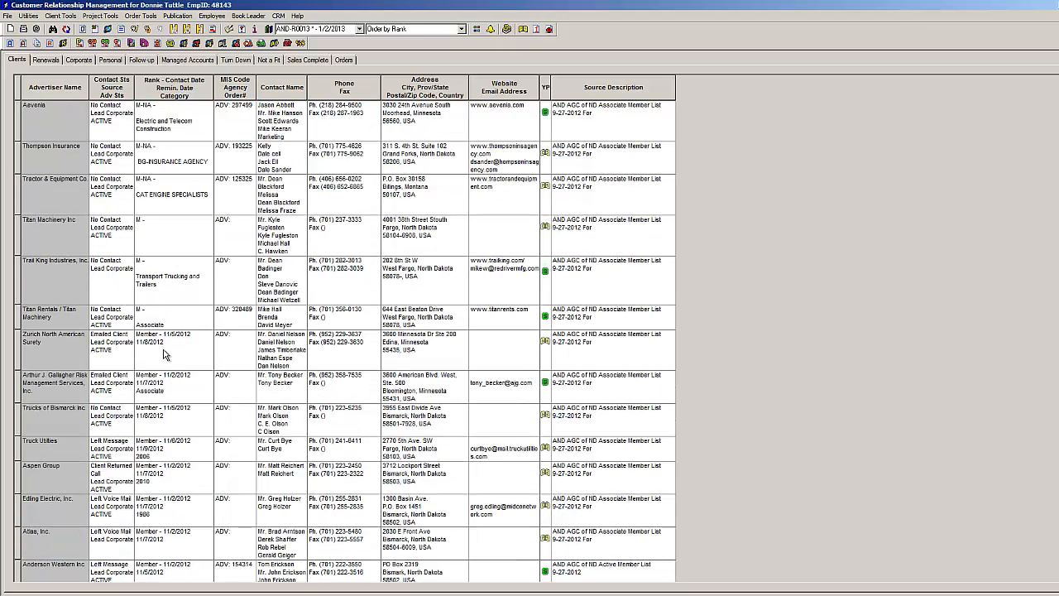
scroll(160, 510, down, 3)
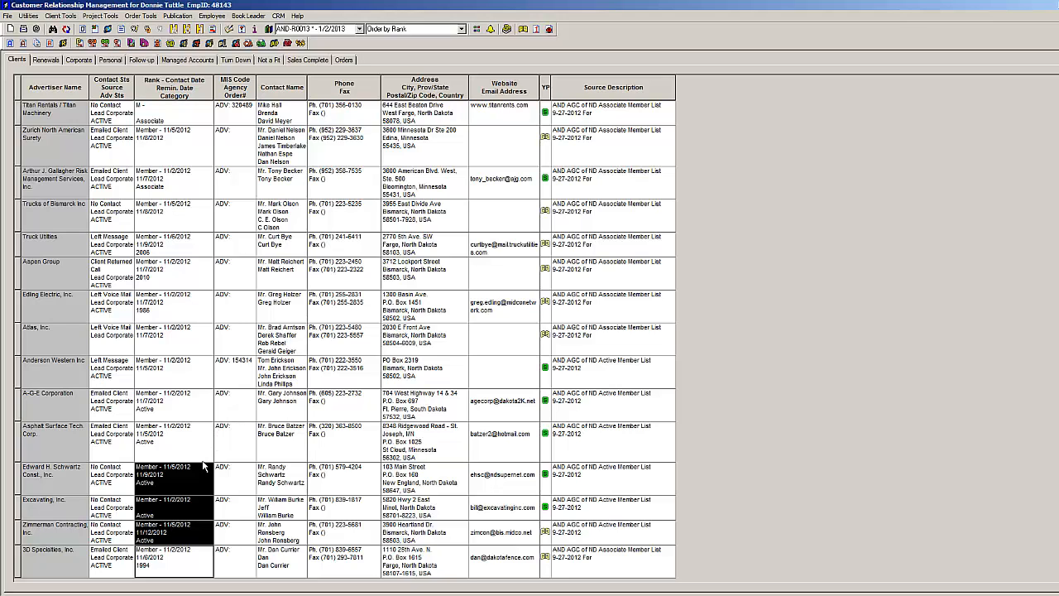
scroll(207, 171, up, 3)
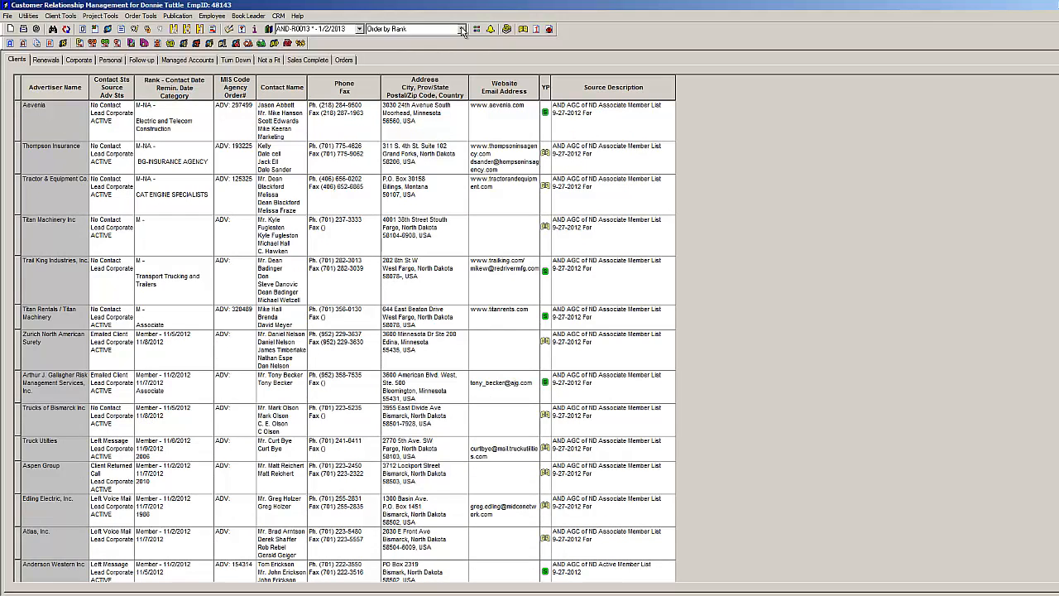
Step: Reorder the client list by reminder date and check the reminder dates of the first clients
click(462, 29)
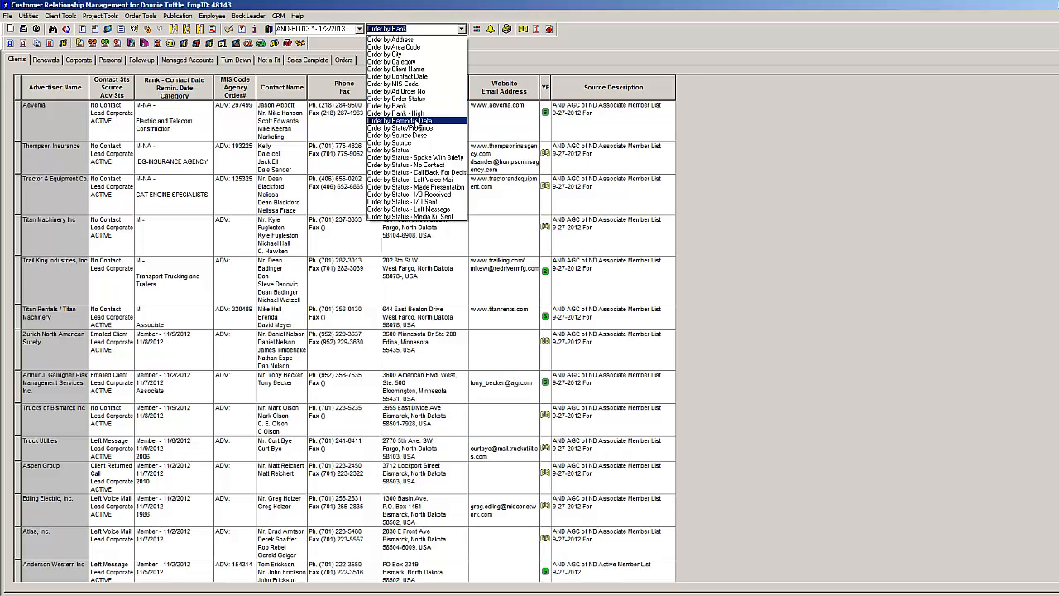
click(419, 124)
drag(174, 115, 175, 350)
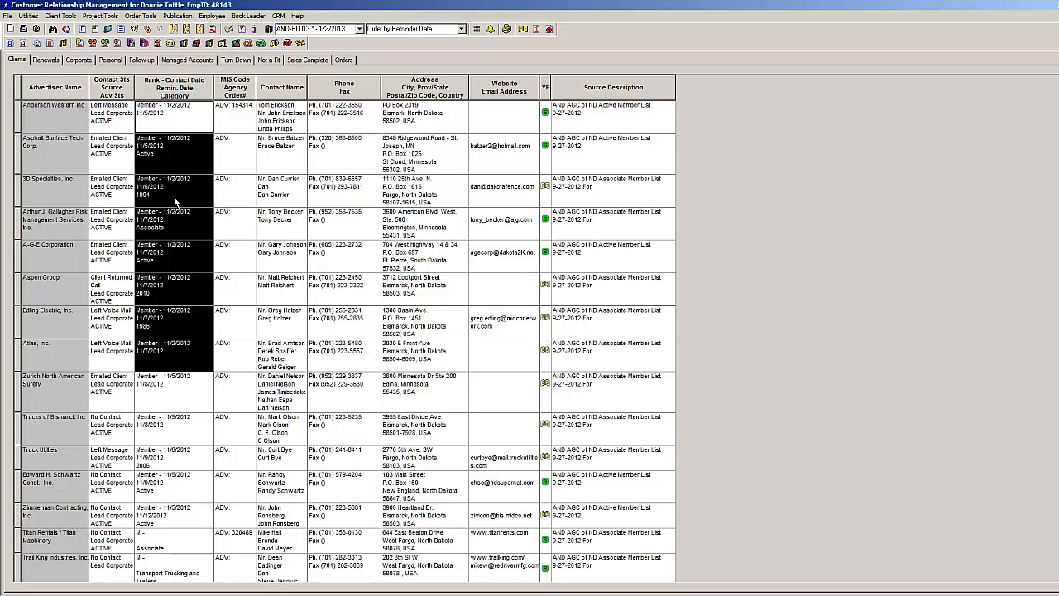
click(184, 196)
click(186, 112)
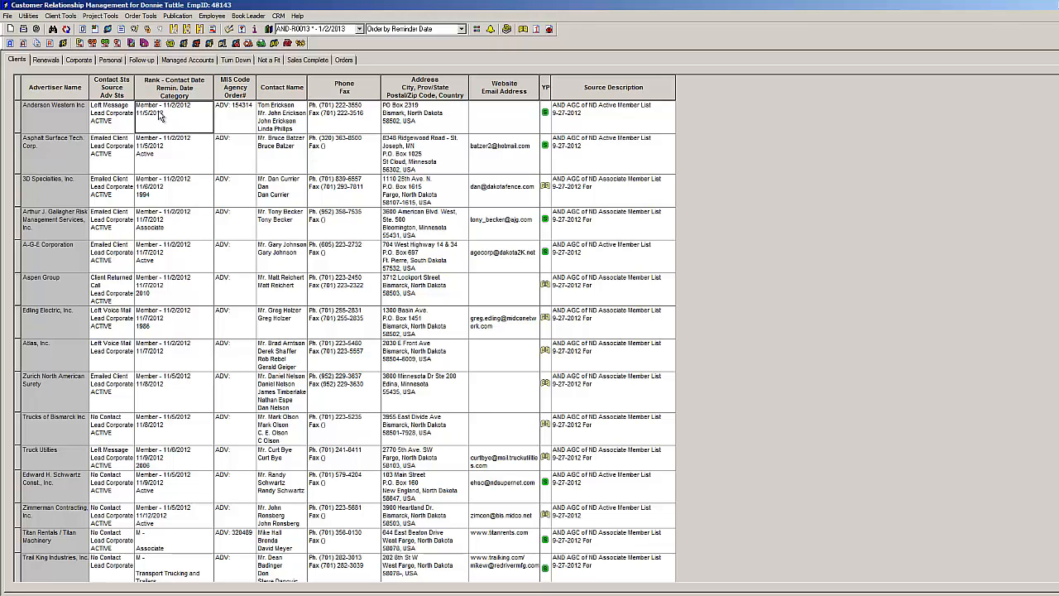
Step: Examine the reminder dates down to the last clients in the list and return to the first client
scroll(198, 223, down, 2)
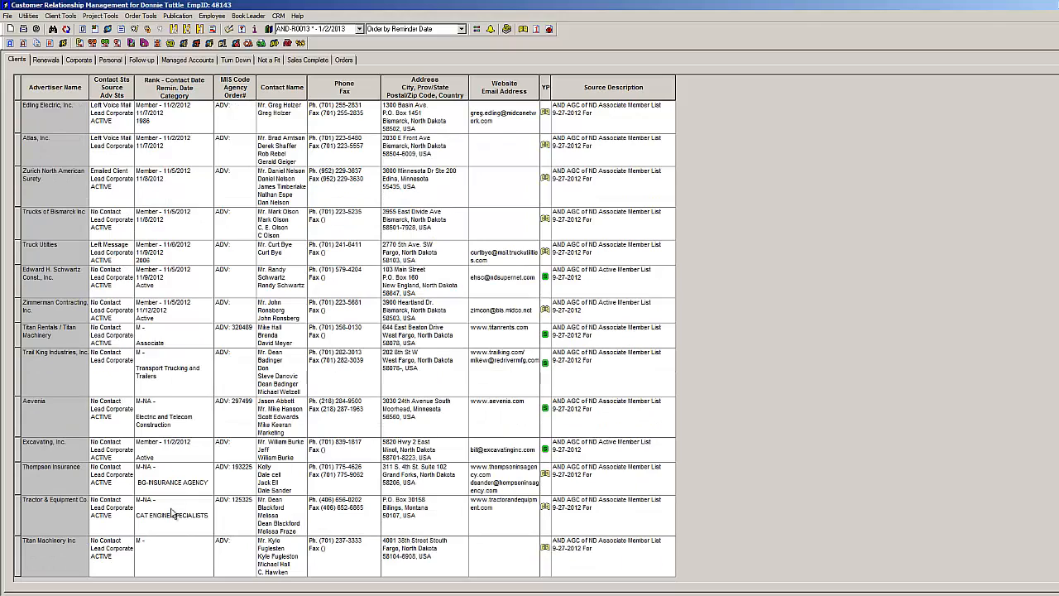
click(176, 458)
scroll(175, 400, up, 2)
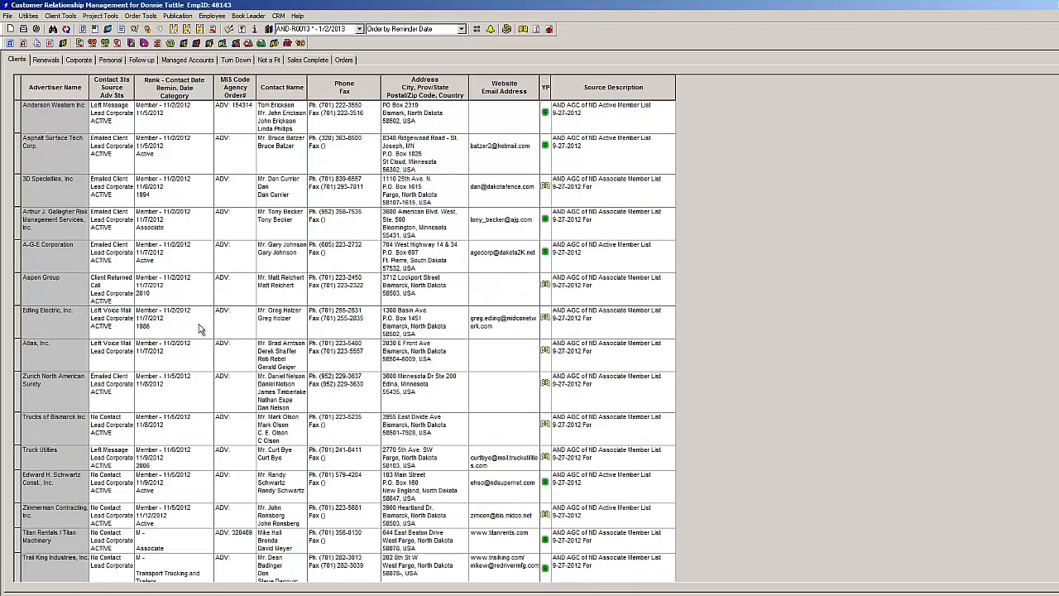
scroll(198, 325, down, 2)
drag(179, 554, 180, 463)
scroll(387, 172, up, 2)
Step: Reorder the client list by contact date and check the contact dates from the first to the last client
click(462, 29)
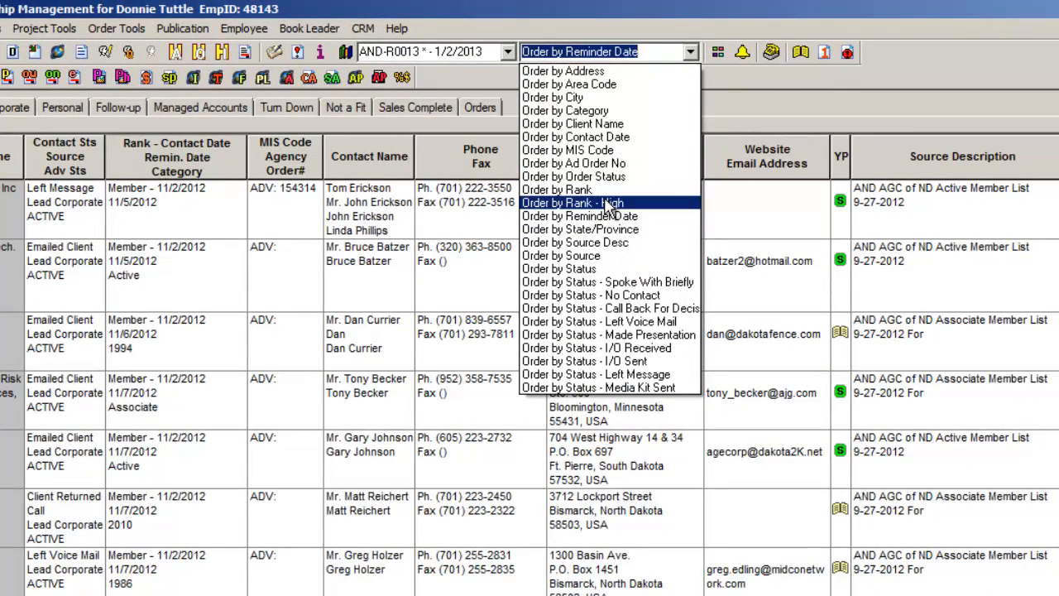
click(576, 136)
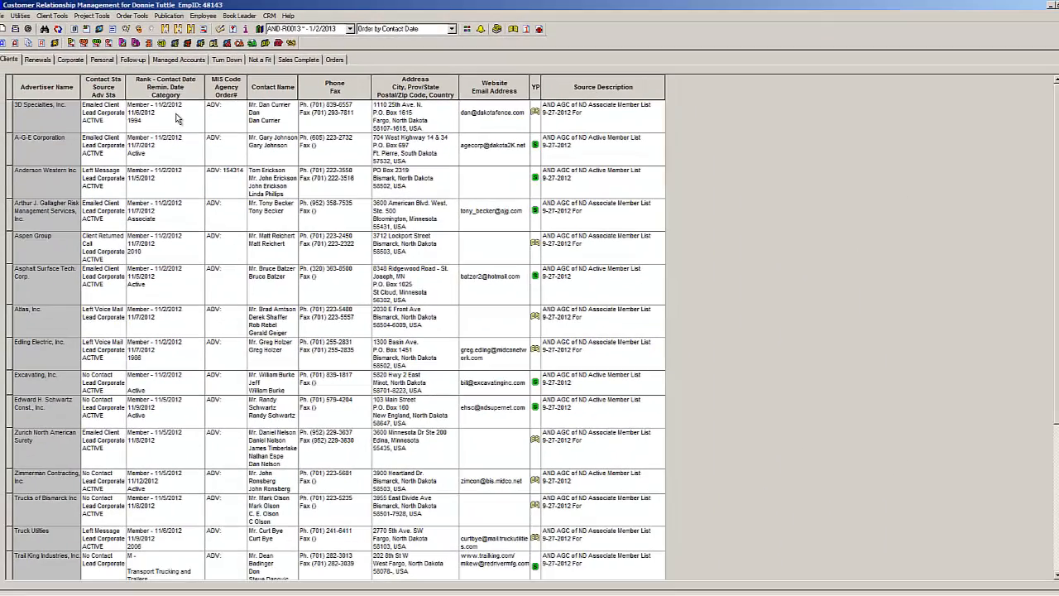
drag(177, 138, 168, 248)
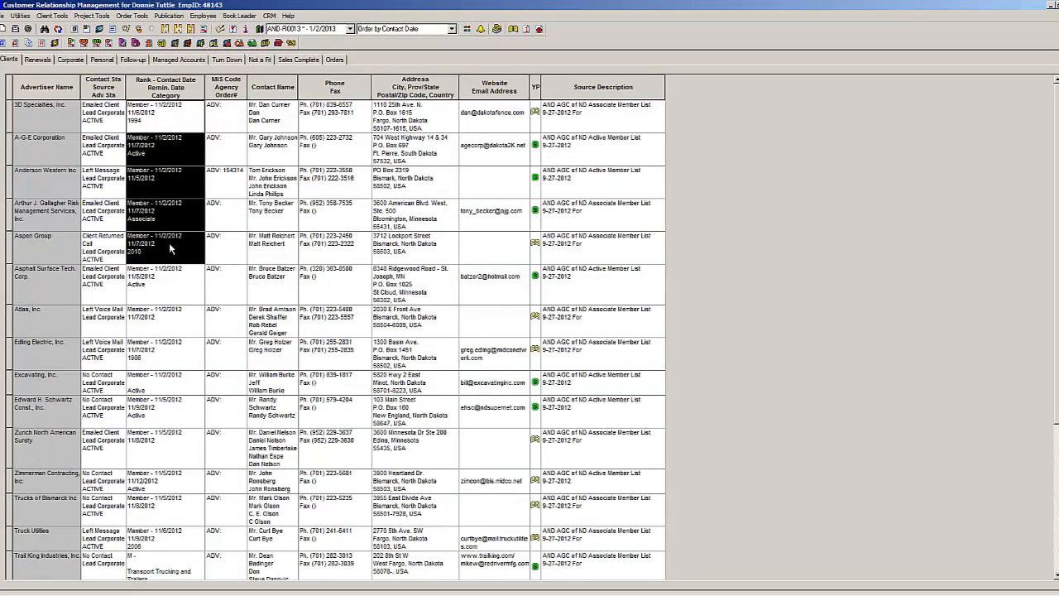
scroll(170, 306, down, 3)
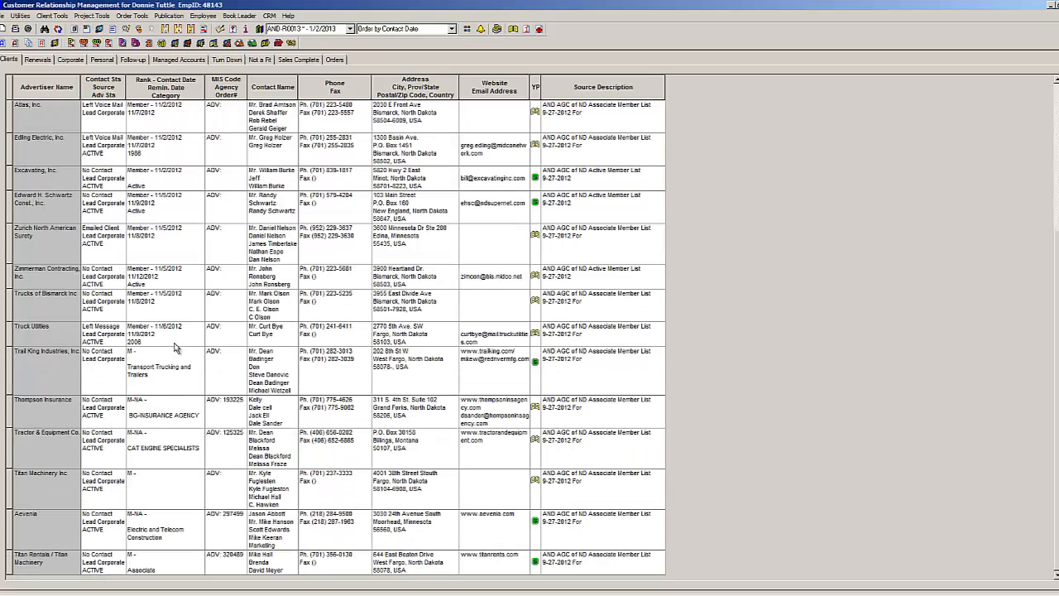
drag(176, 330, 168, 436)
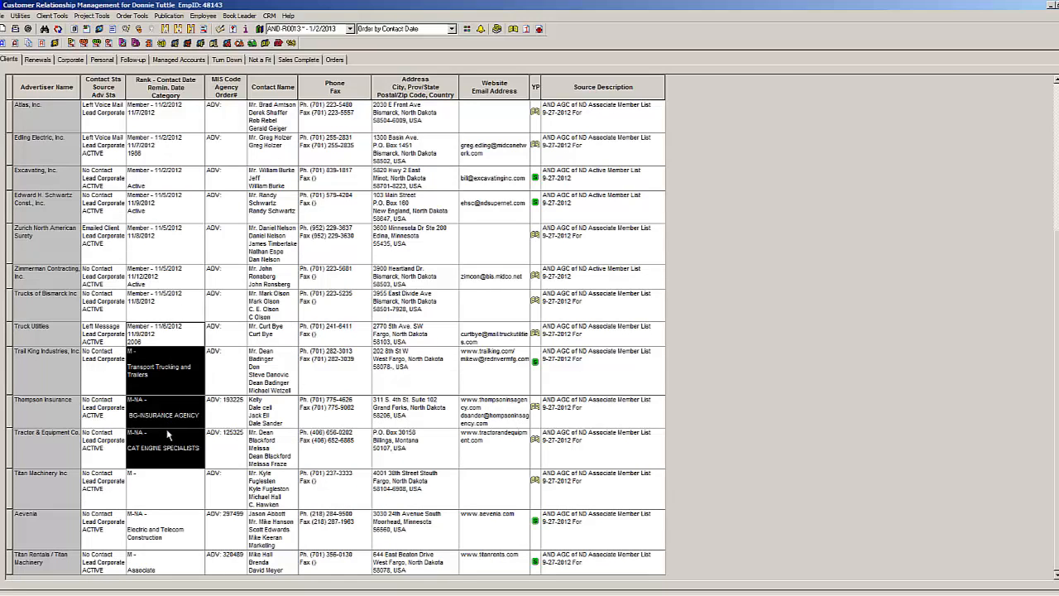
scroll(208, 282, up, 3)
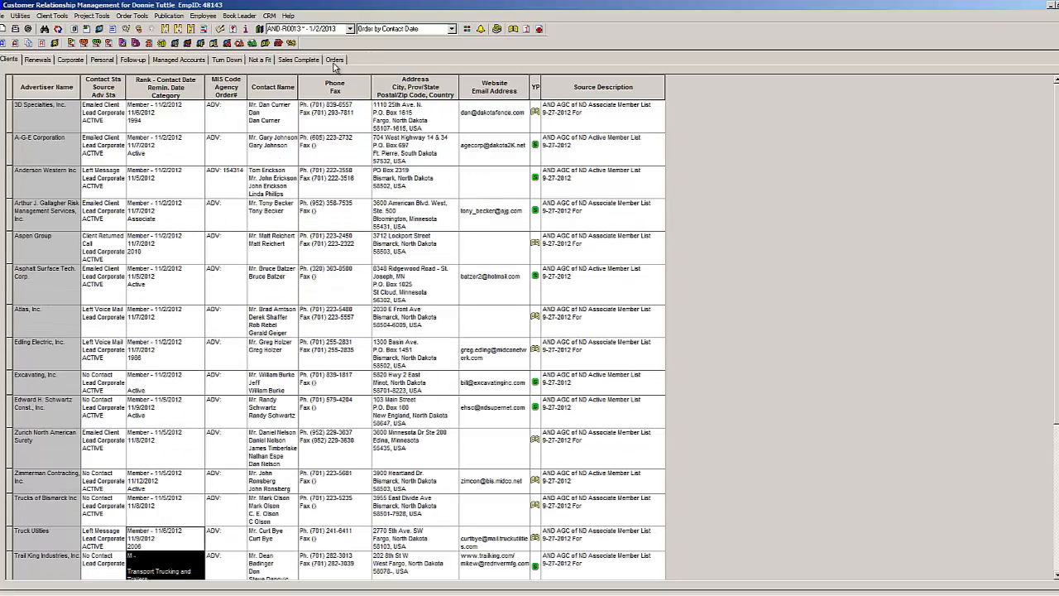
Step: Open the status and direct dial windows for the client 3D Specialties and move both closer to the client list
click(32, 119)
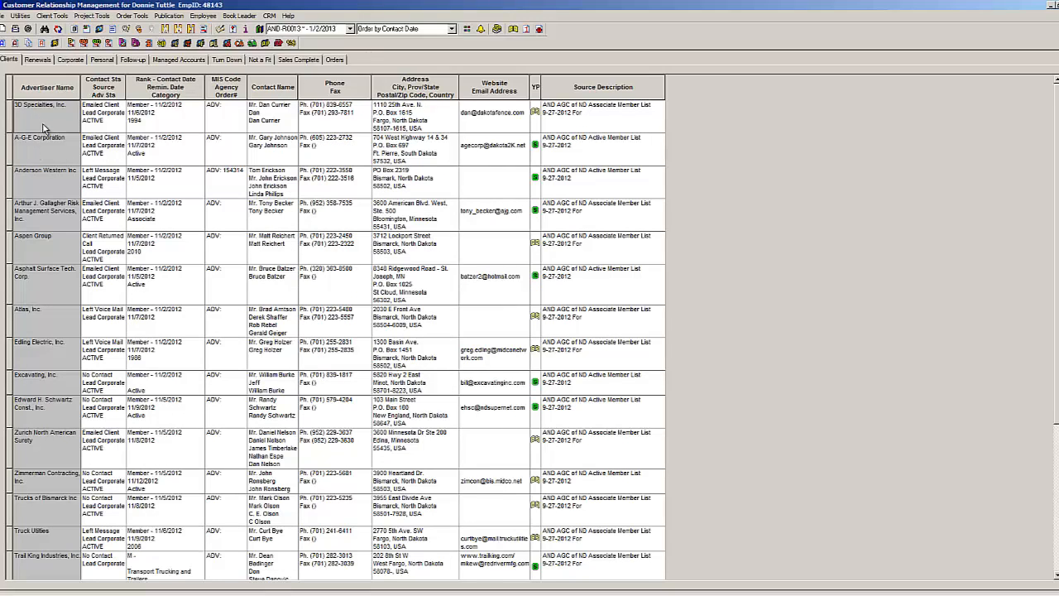
click(45, 153)
click(37, 188)
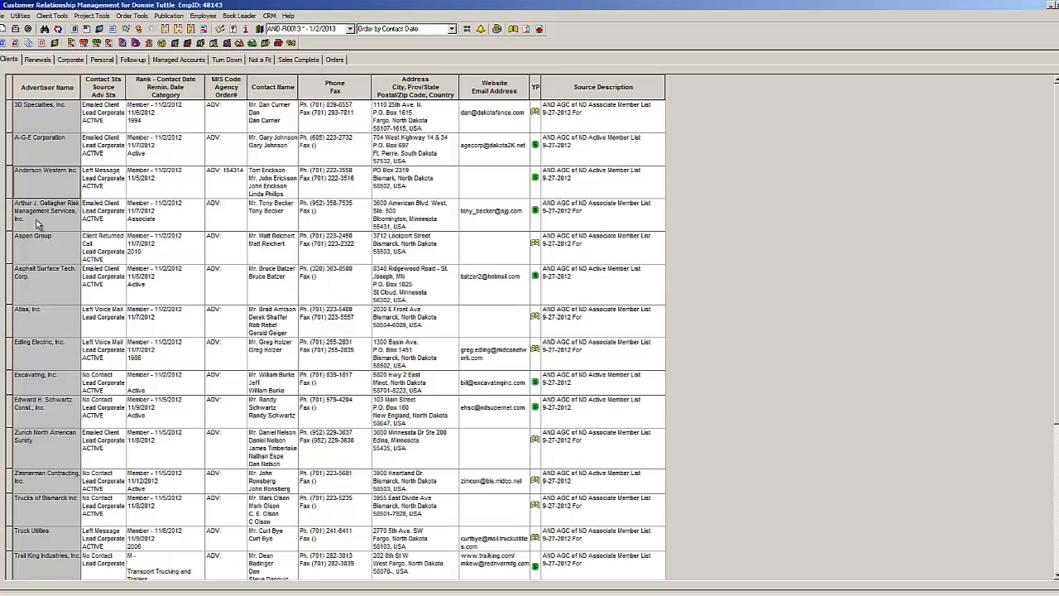
click(64, 124)
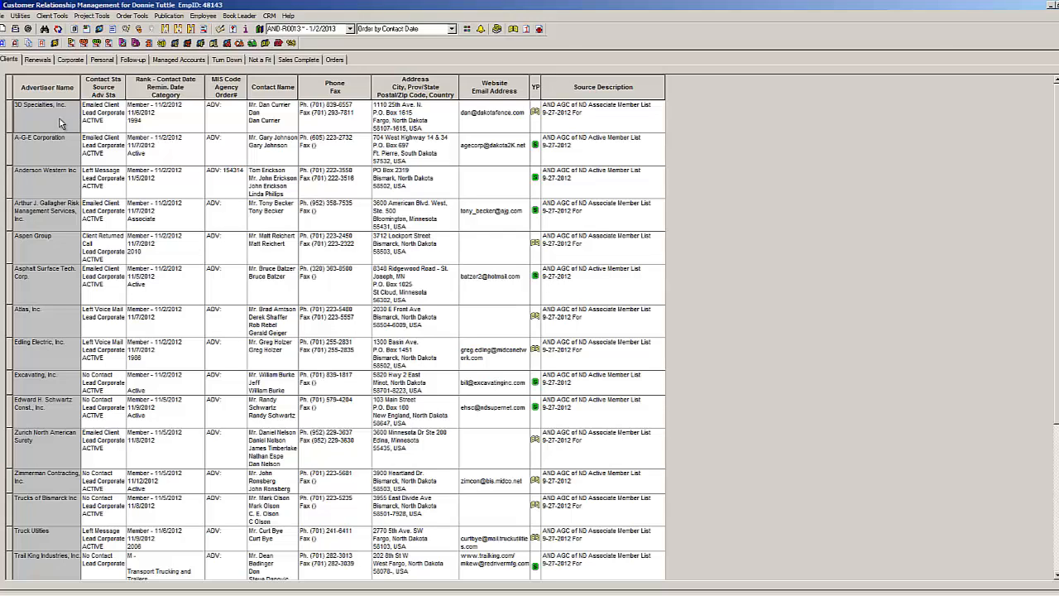
click(496, 29)
drag(742, 56, 481, 53)
drag(980, 56, 731, 51)
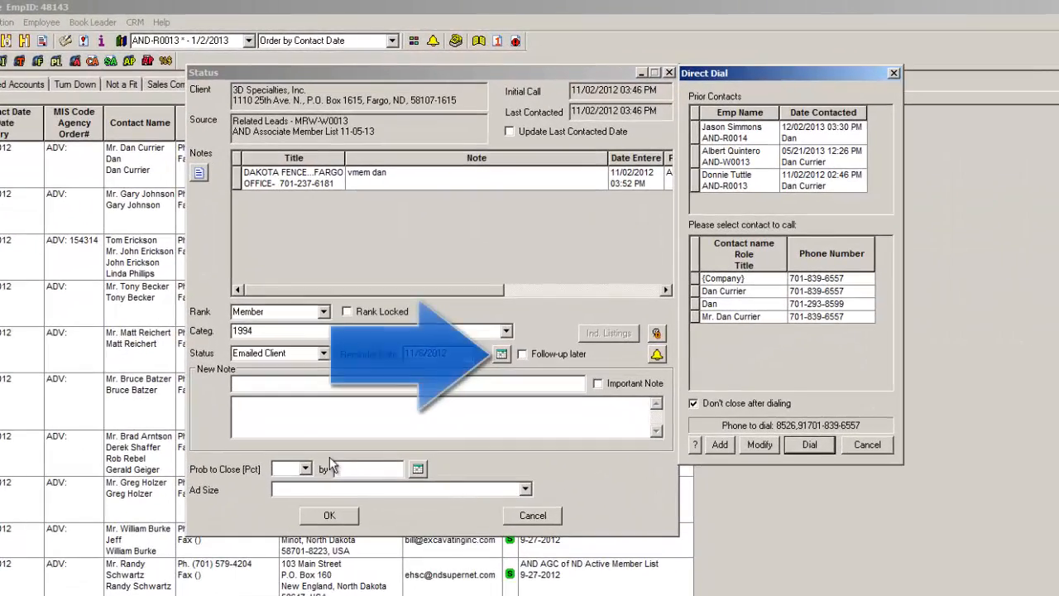
Step: Set the reminder date of 3D Specialties to 04/14/2014 using the date picker
click(501, 354)
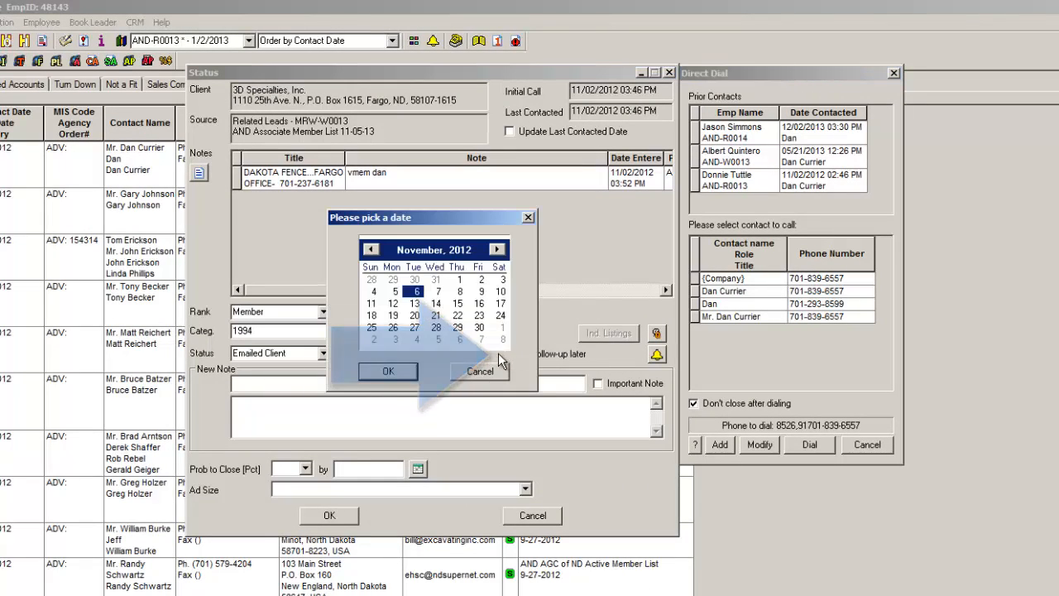
click(496, 250)
click(498, 250)
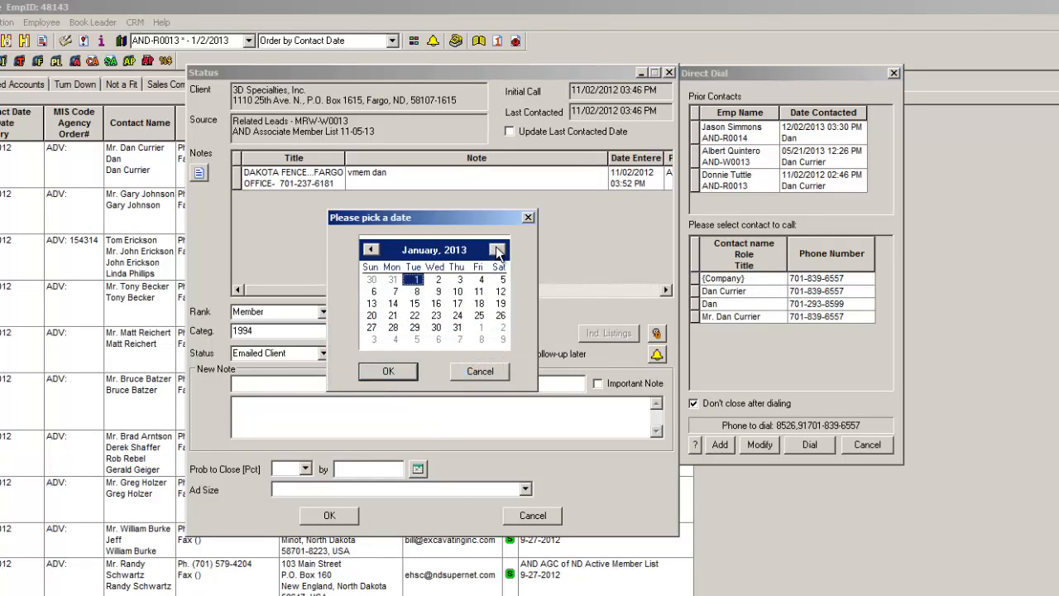
double_click(497, 251)
click(497, 250)
click(497, 251)
click(497, 251)
click(497, 251)
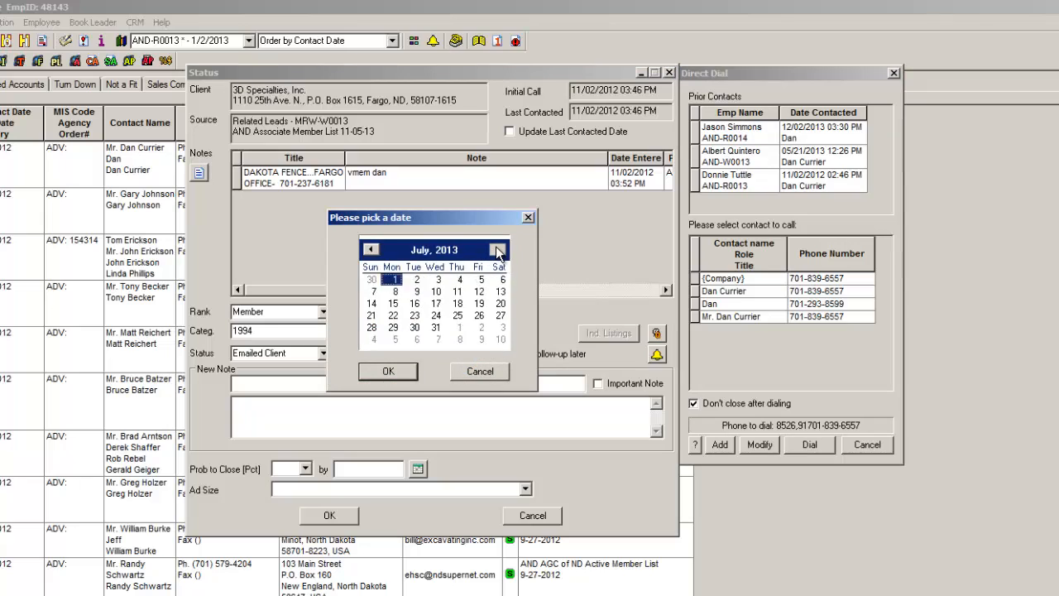
click(497, 251)
click(498, 251)
click(497, 251)
click(498, 251)
double_click(498, 251)
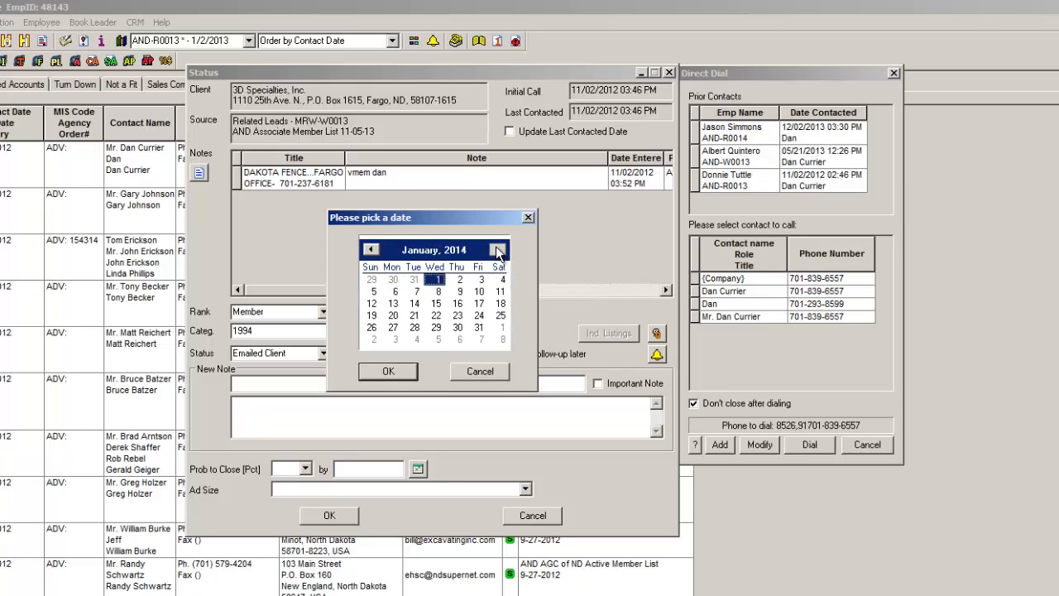
double_click(498, 251)
click(497, 251)
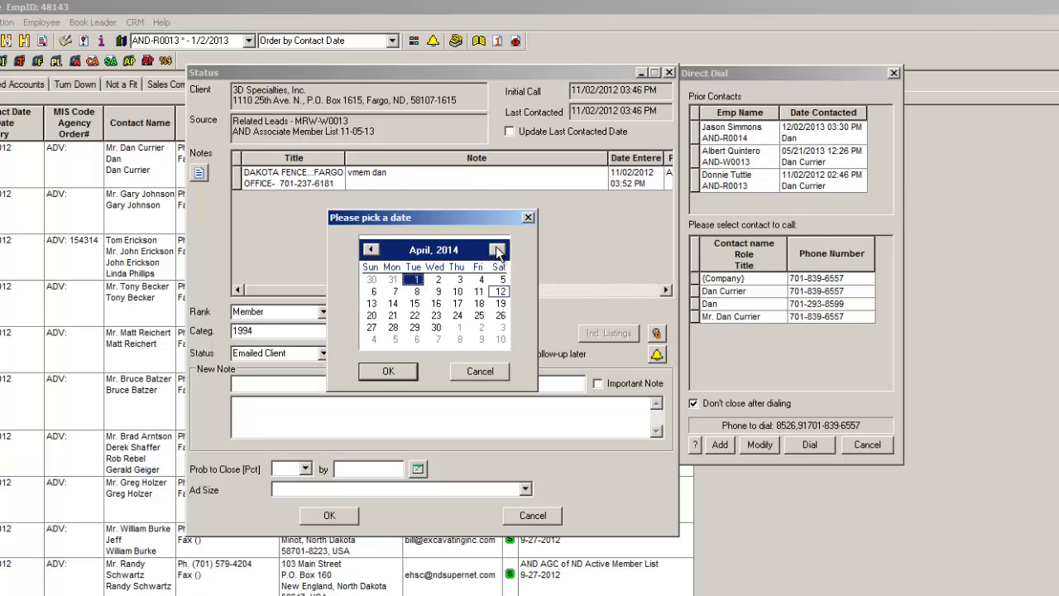
click(393, 304)
click(403, 372)
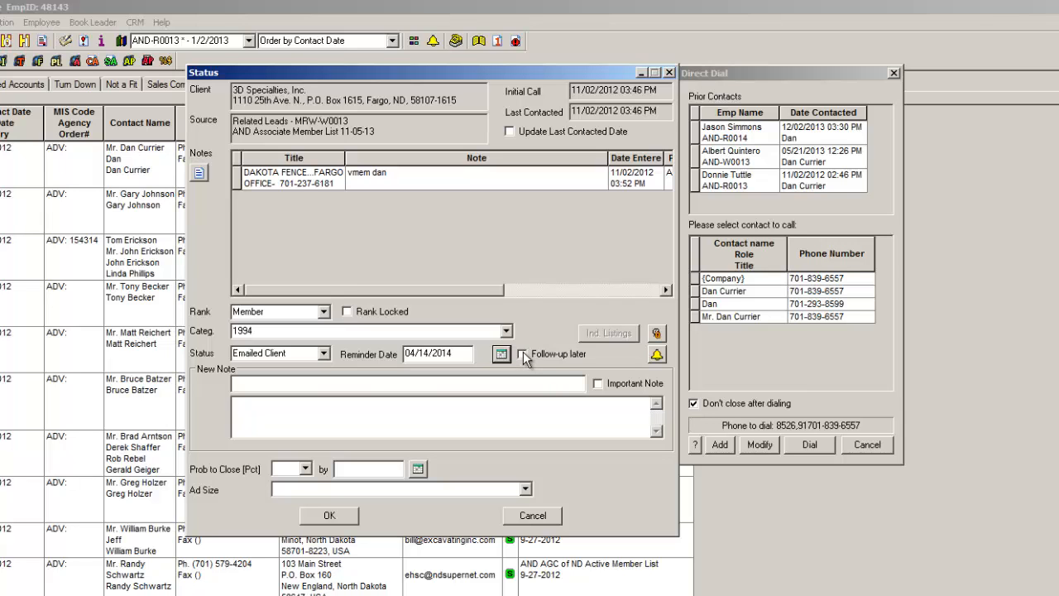
Step: Turn Follow-up later on and off again for 3D Specialties, and save the status with the new reminder date
click(521, 352)
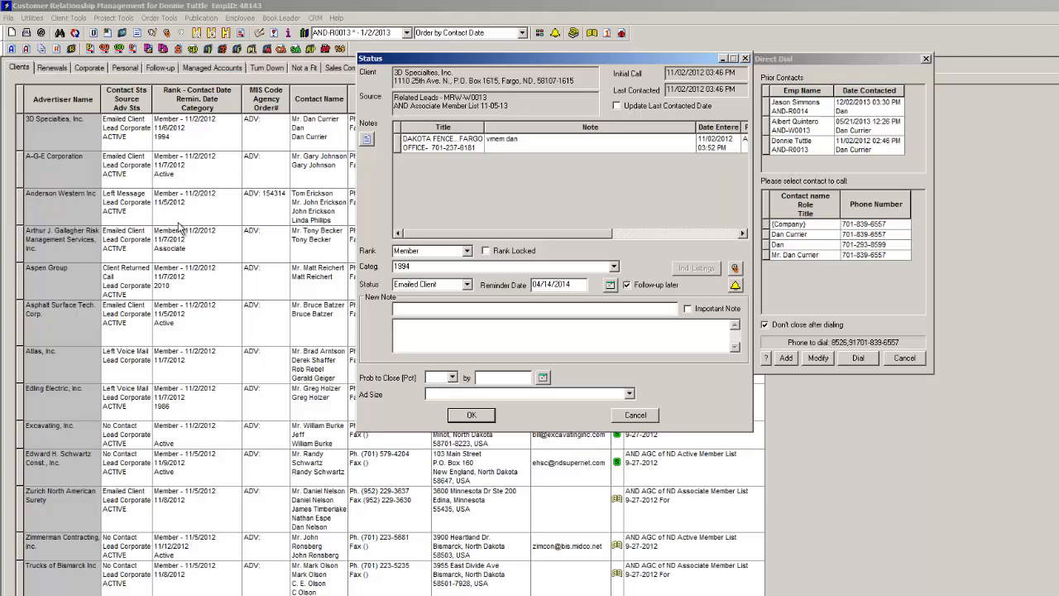
click(627, 286)
click(473, 422)
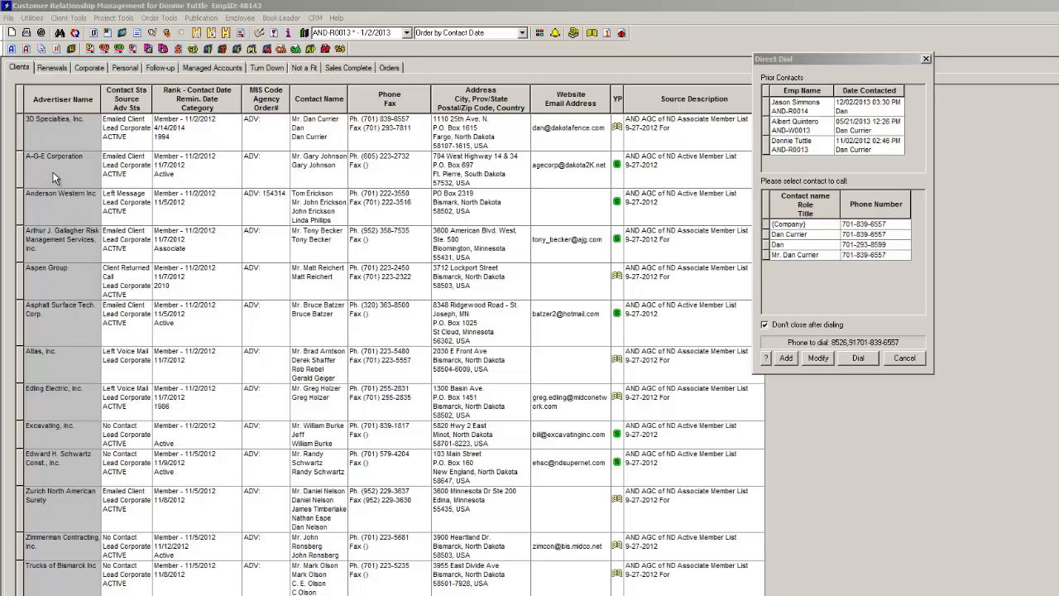
Step: Reopen the status of 3D Specialties, mark the client for Follow-up later and save it
click(50, 122)
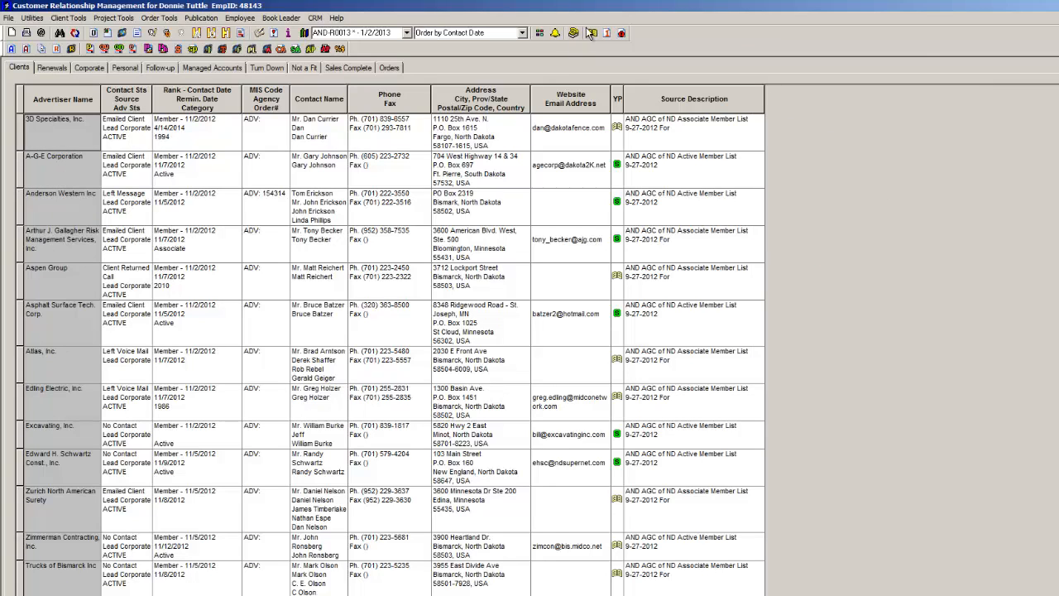
click(571, 33)
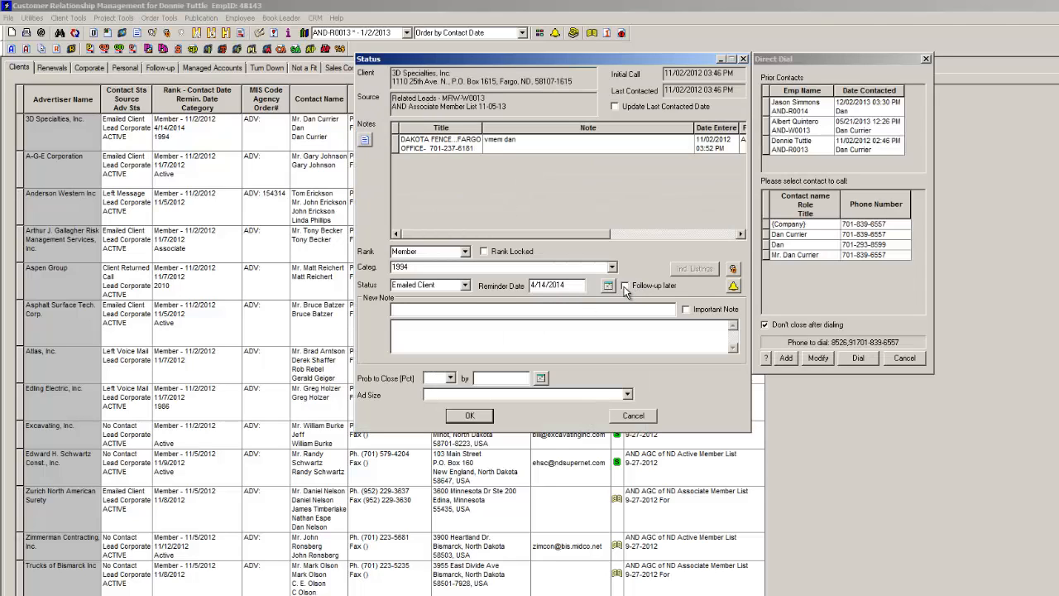
click(467, 416)
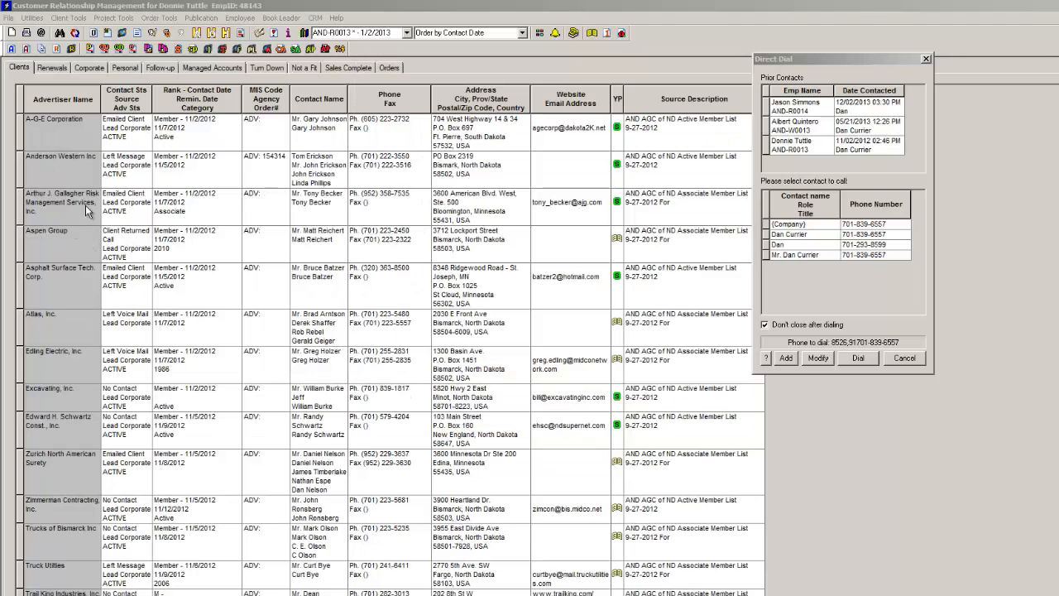
Step: Open the follow-up client list and examine its advertiser names, contact statuses and reminder dates
click(160, 69)
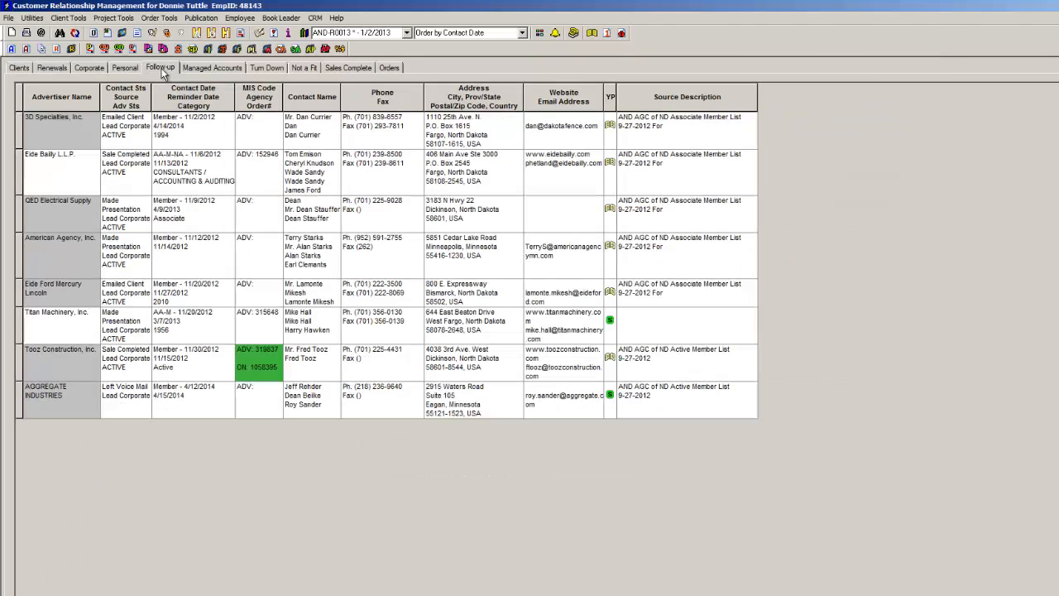
click(66, 157)
drag(40, 204, 50, 349)
click(89, 207)
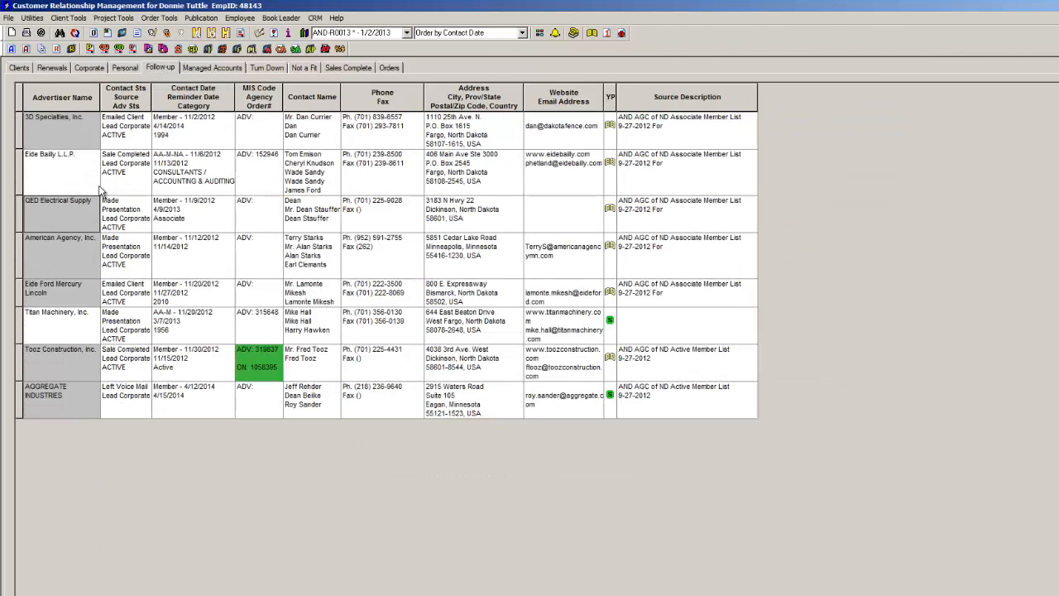
drag(62, 120, 136, 396)
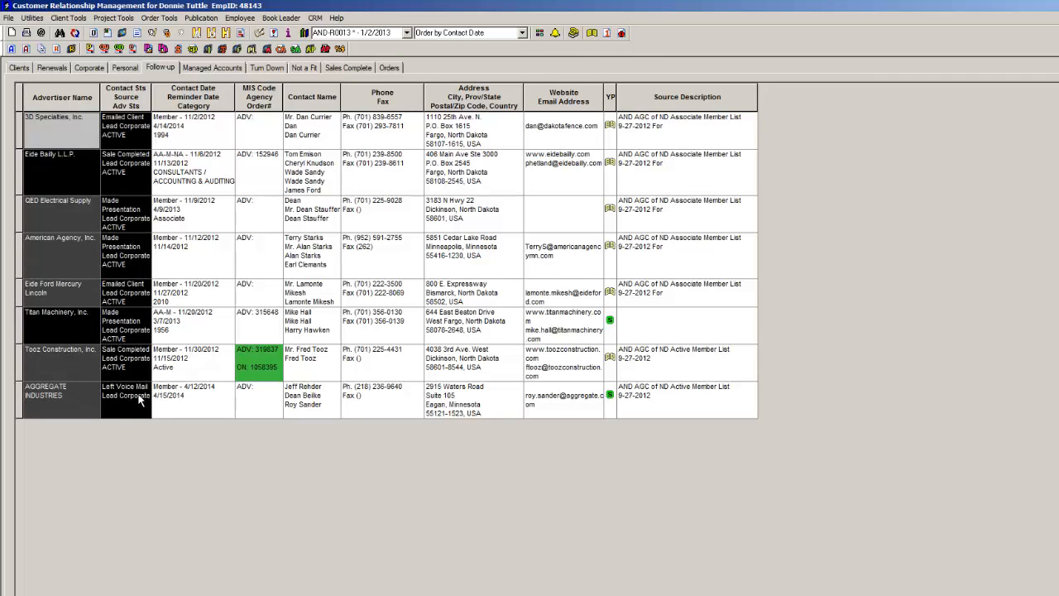
click(186, 192)
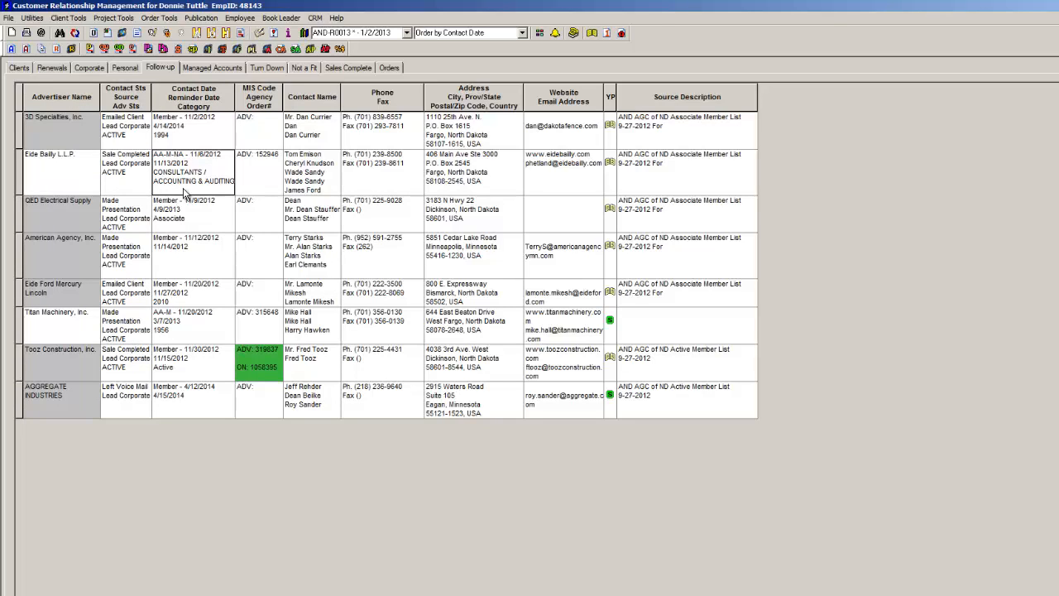
click(728, 594)
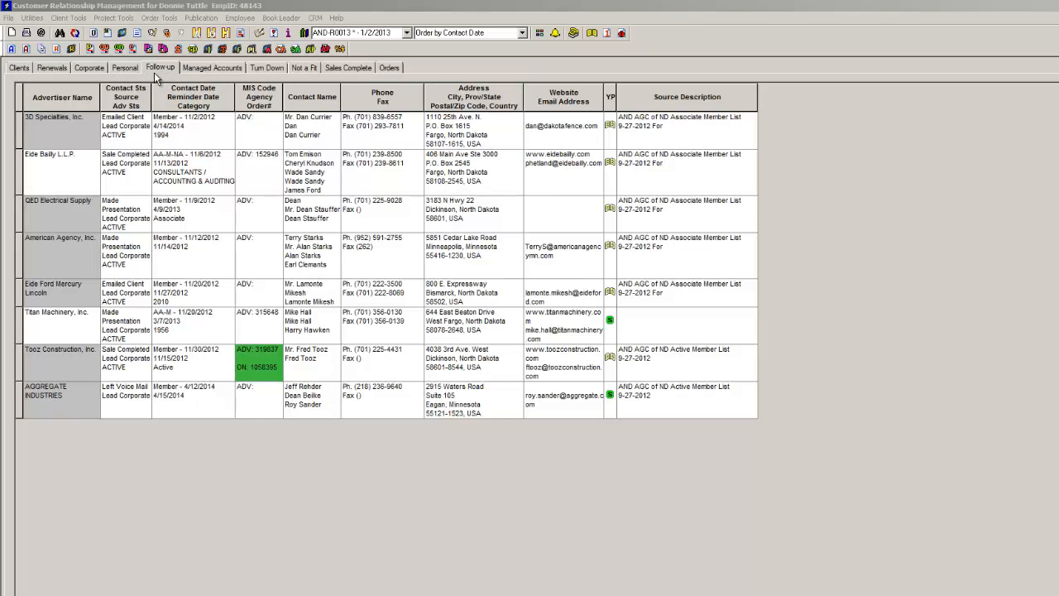
Step: Set the rank of A-G-E Corporation in the main client list to High and save its status
click(16, 68)
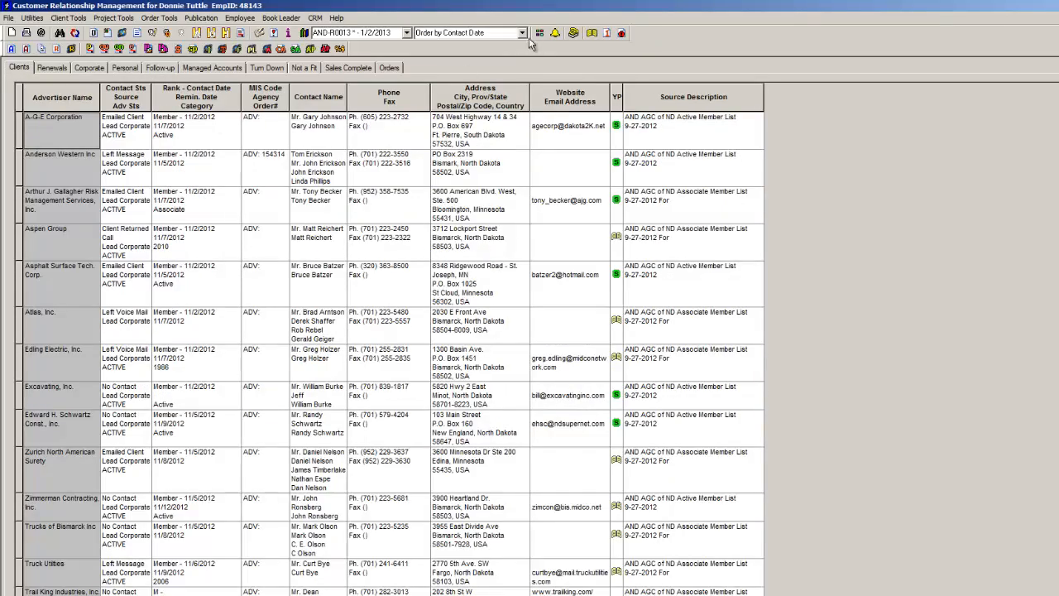
click(573, 33)
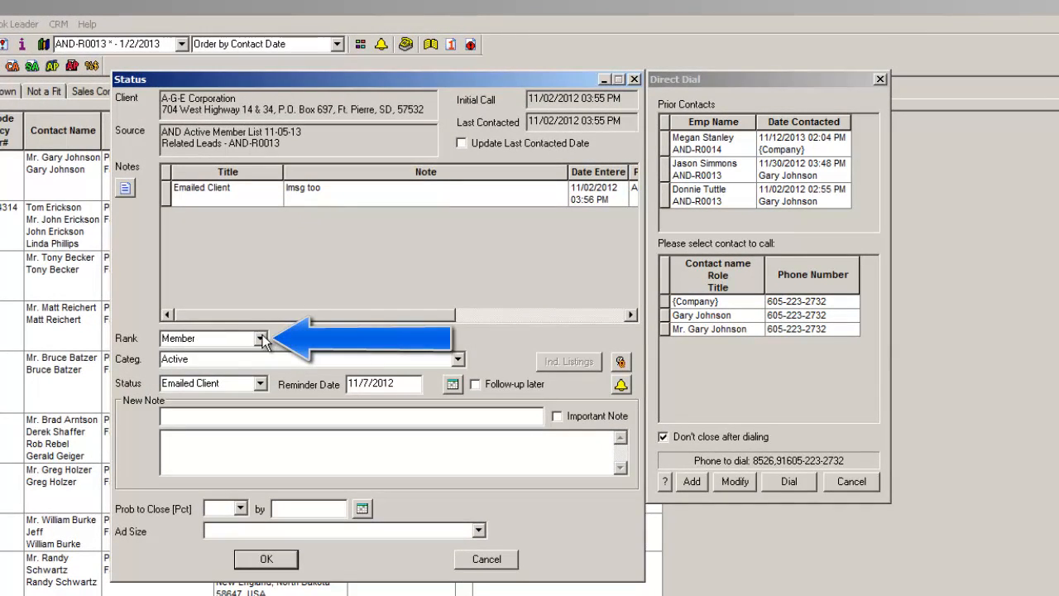
click(259, 339)
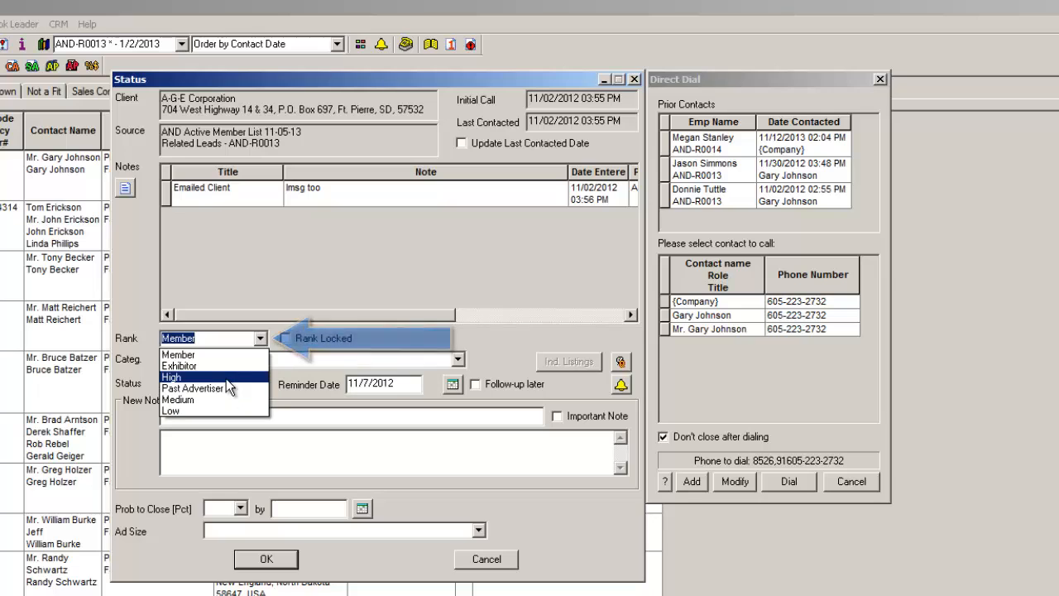
click(226, 377)
click(264, 337)
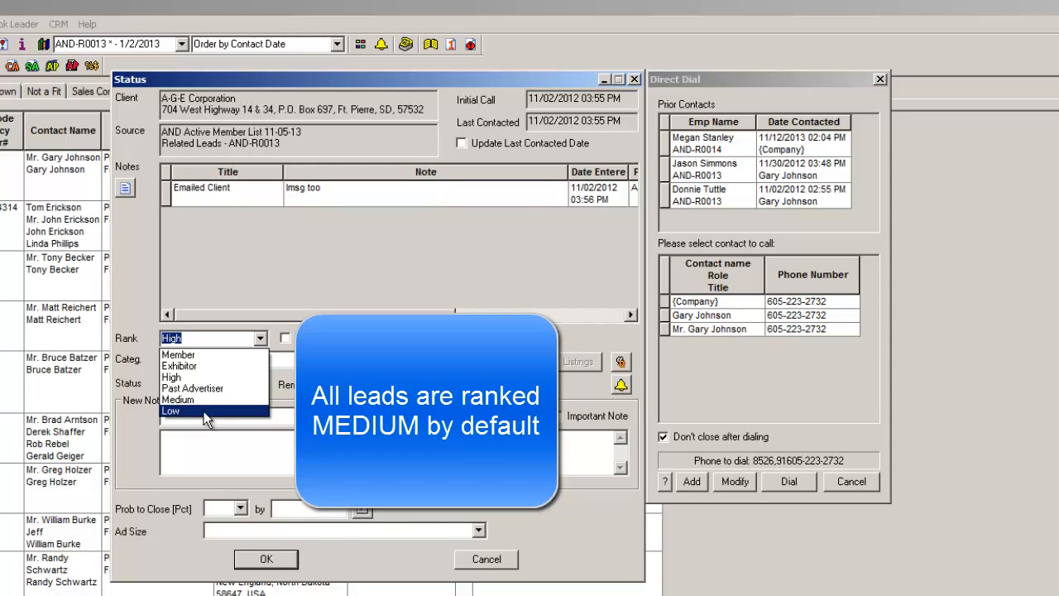
click(177, 377)
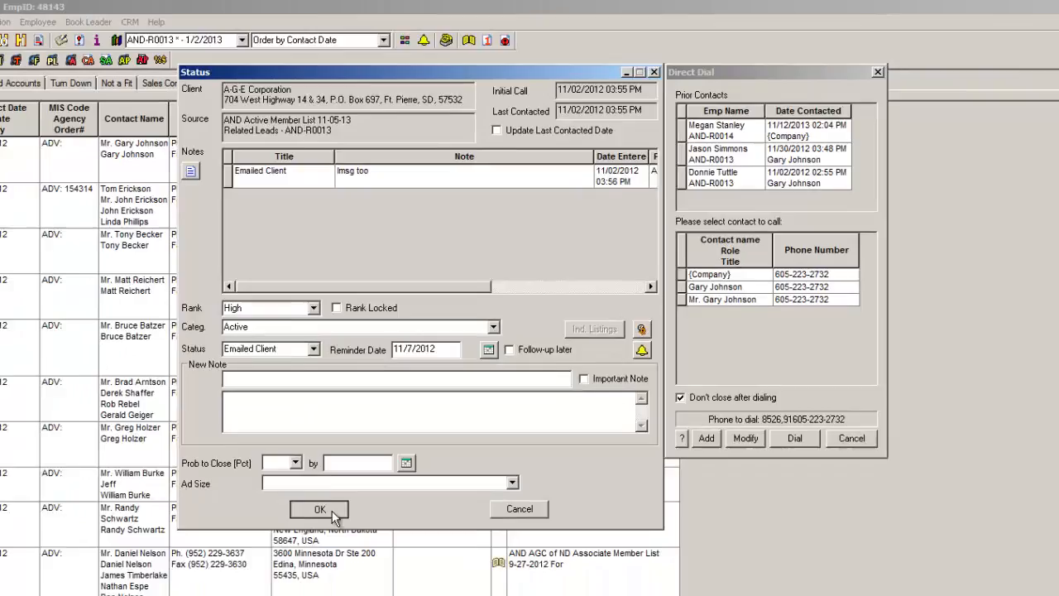
click(265, 560)
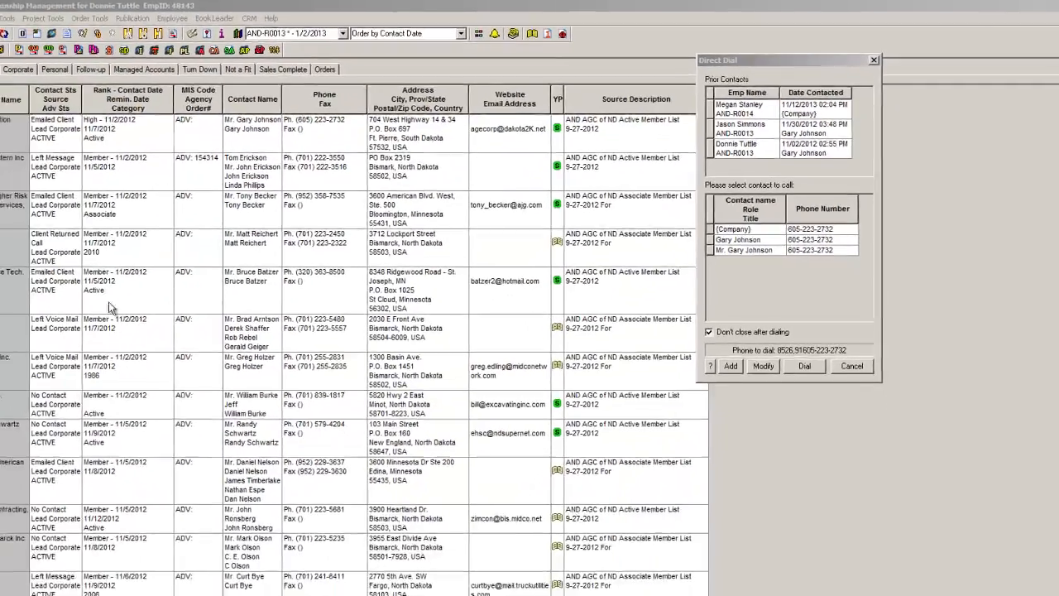
Step: Order the client list by rank and examine the rank column from the first client to the last
click(492, 31)
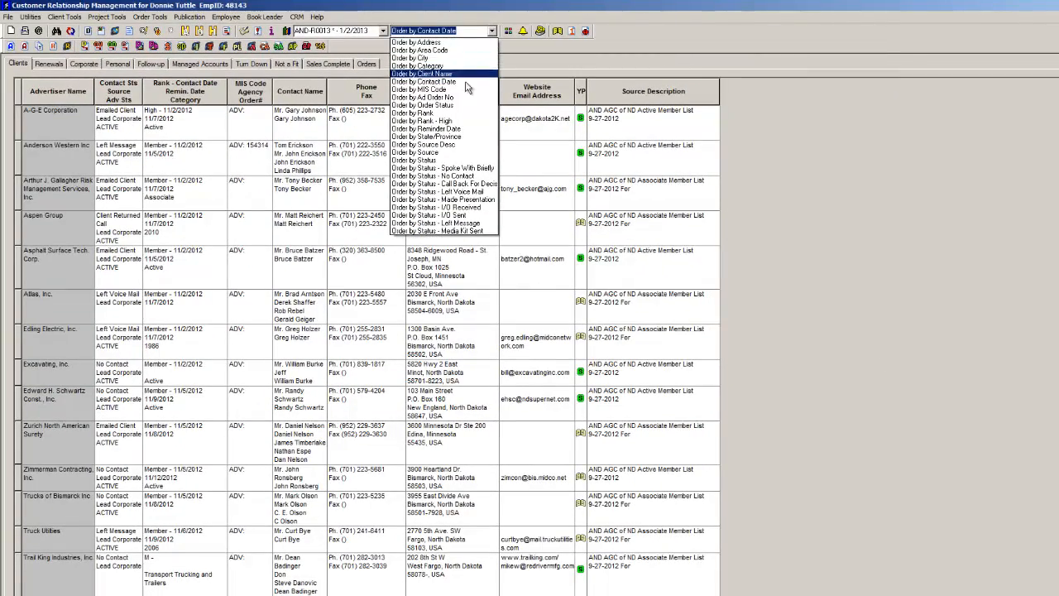
click(437, 115)
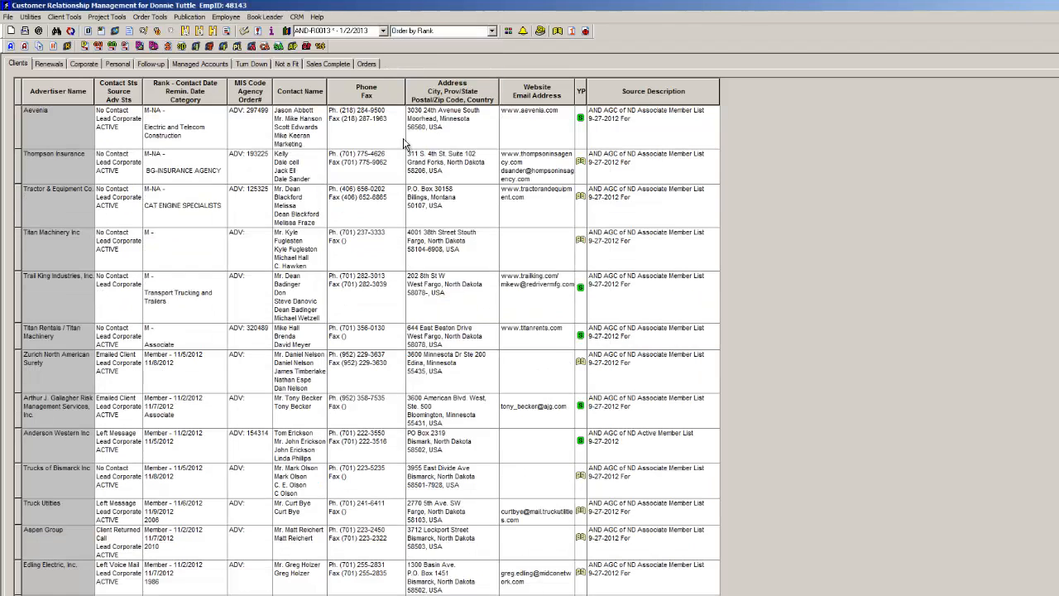
click(166, 125)
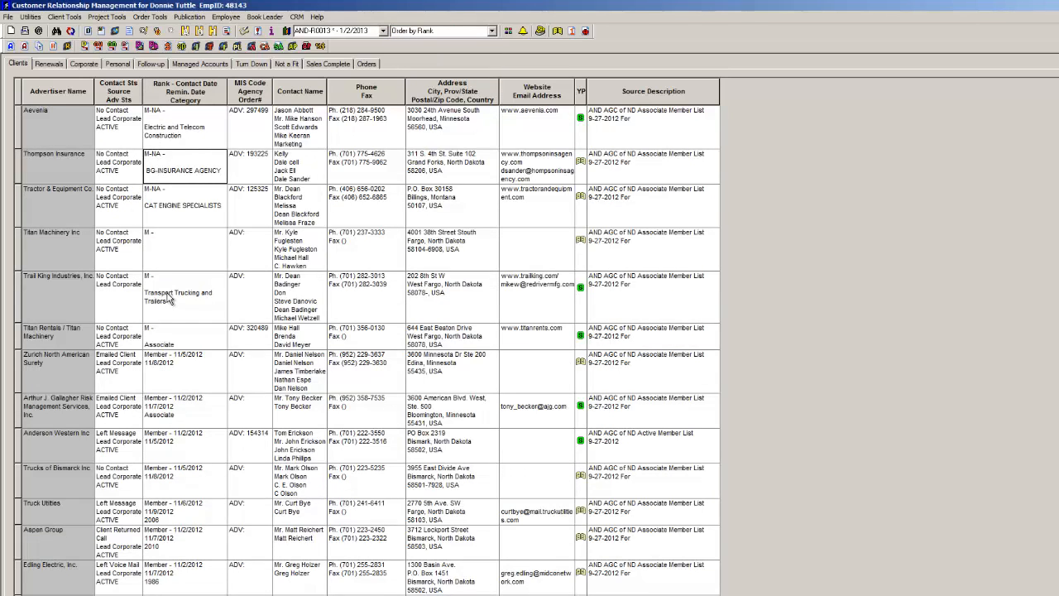
scroll(169, 318, down, 2)
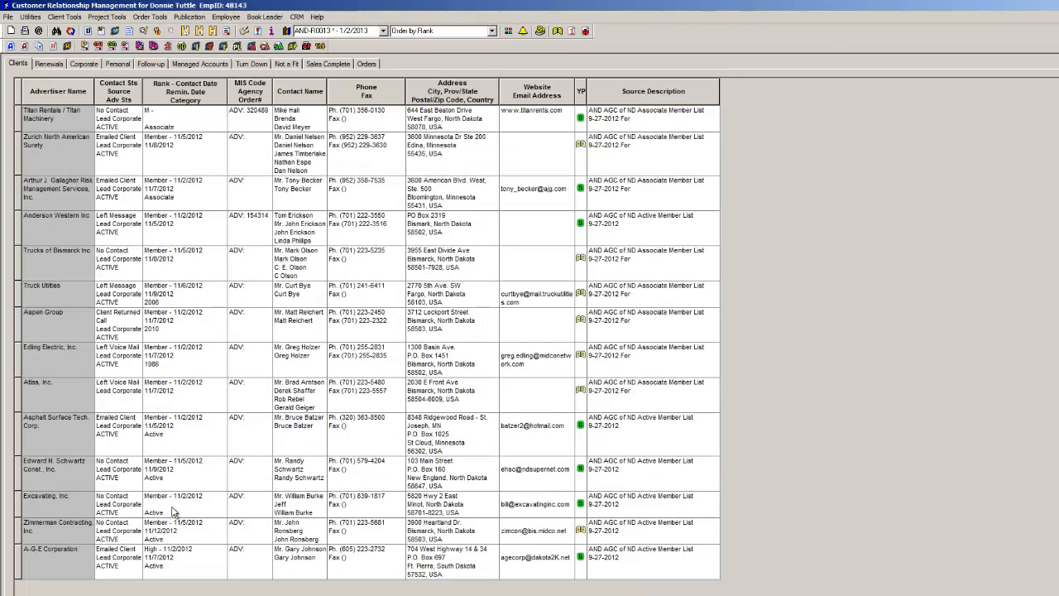
click(166, 561)
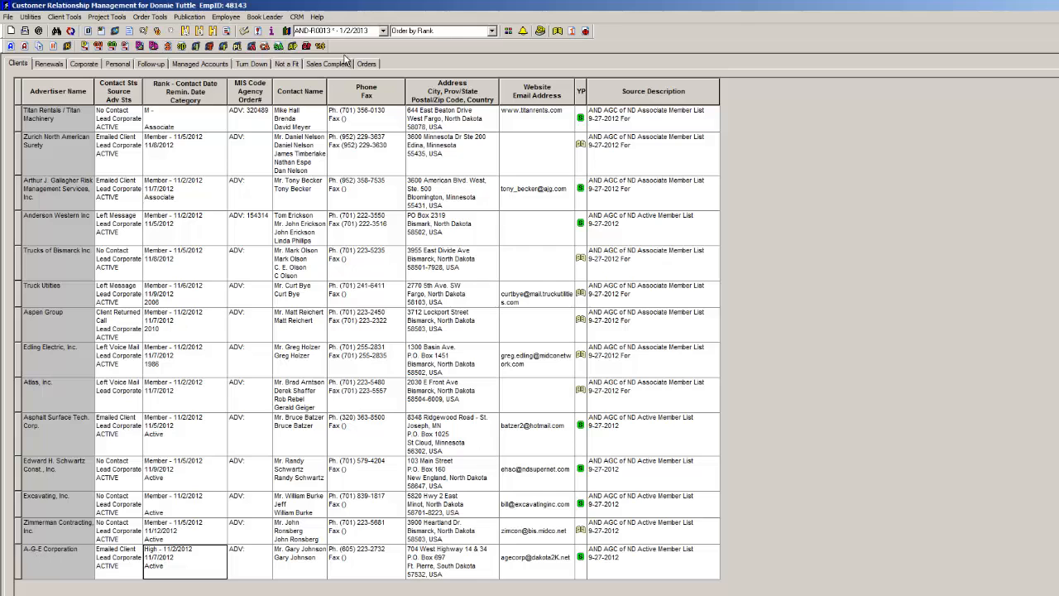
scroll(154, 132, up, 2)
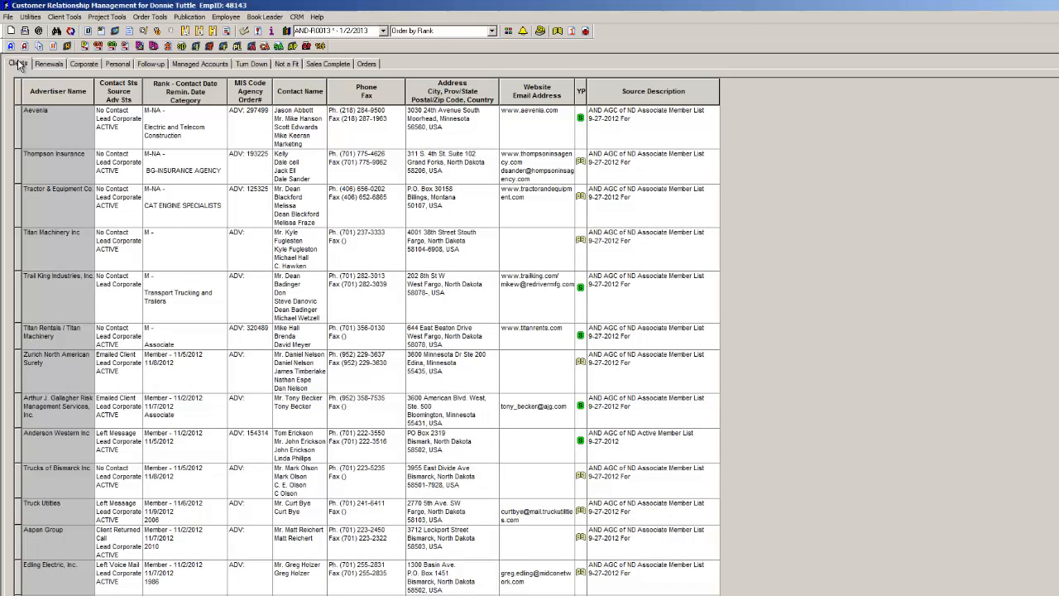
Step: Open the status of Titan Machinery from the follow-up list, choose Made Presentation as its contact status and save it
click(151, 65)
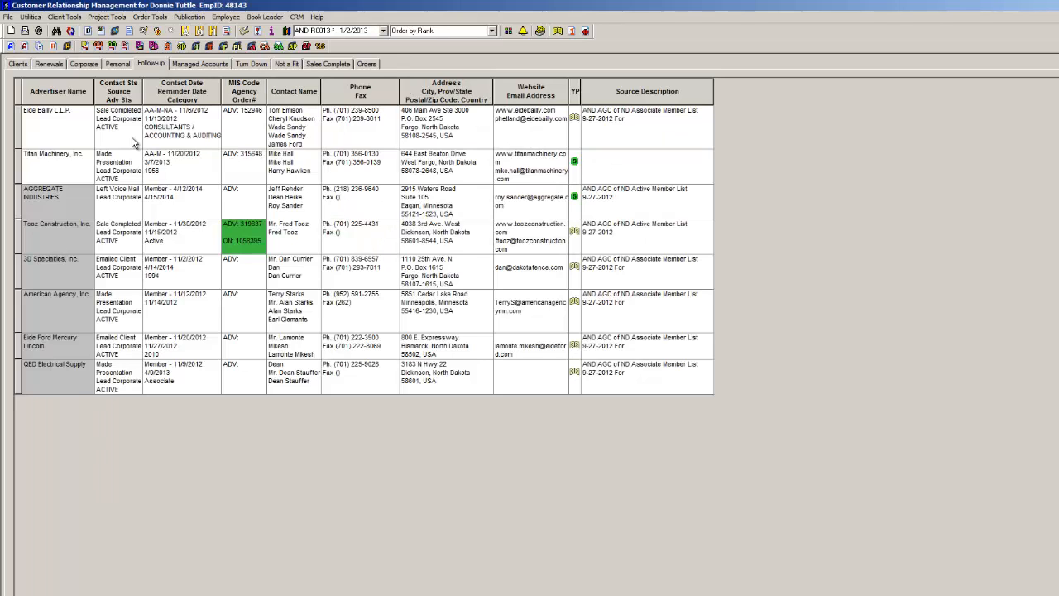
click(54, 169)
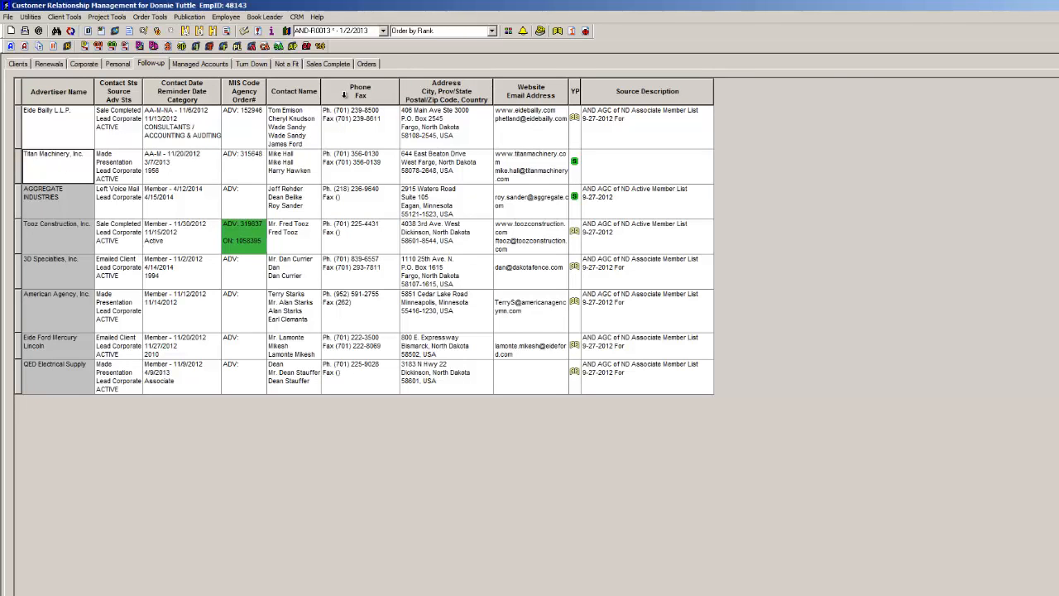
click(540, 32)
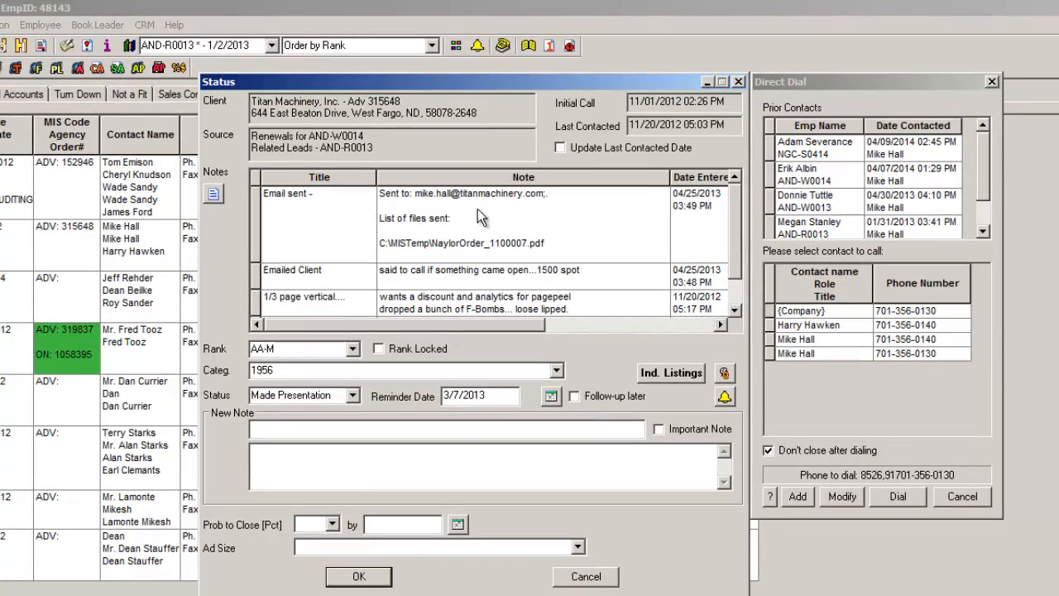
drag(511, 82, 493, 38)
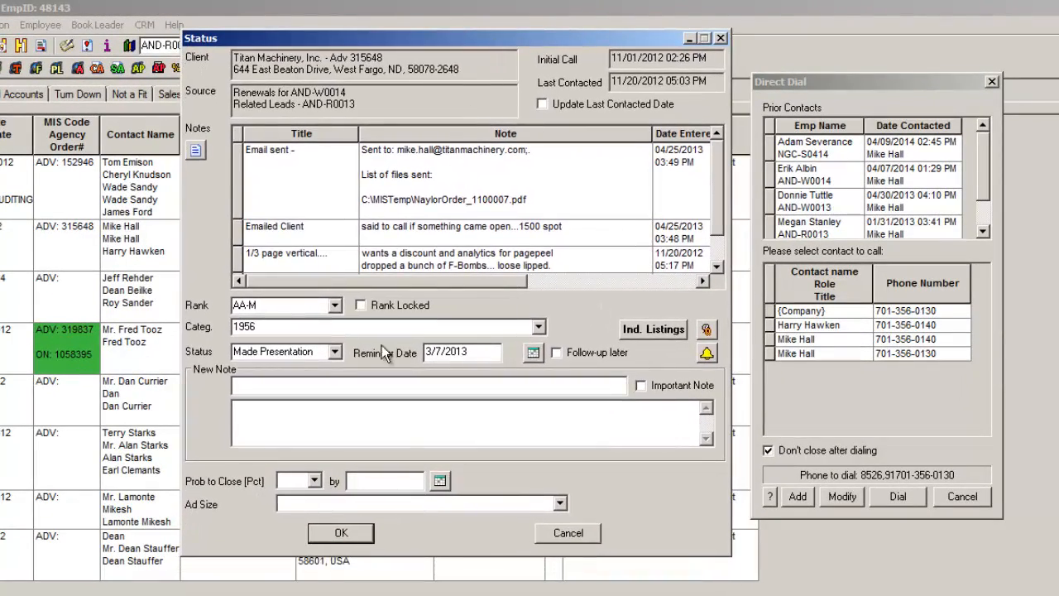
click(337, 351)
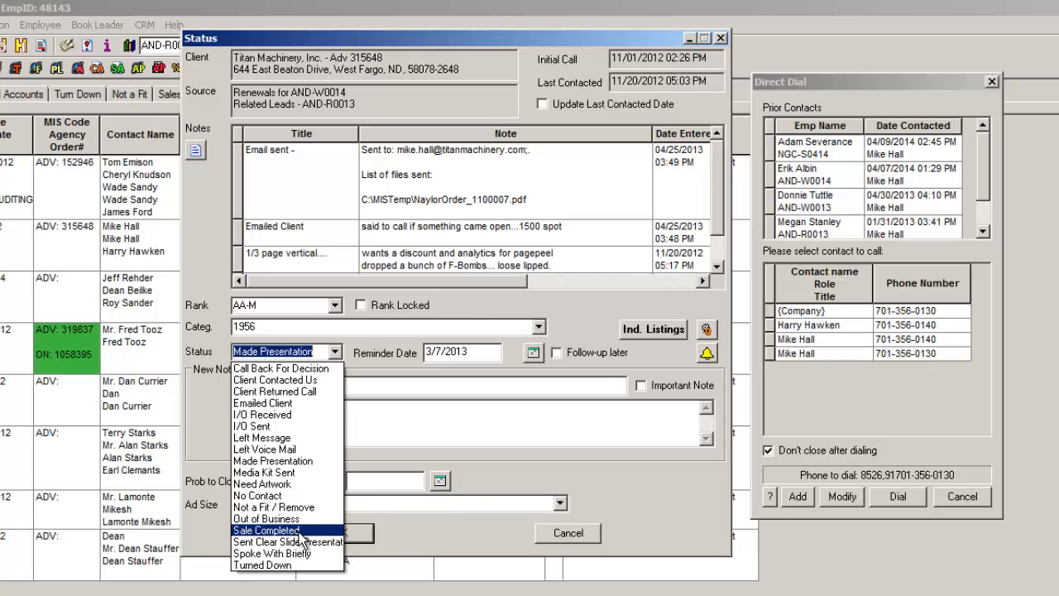
click(299, 462)
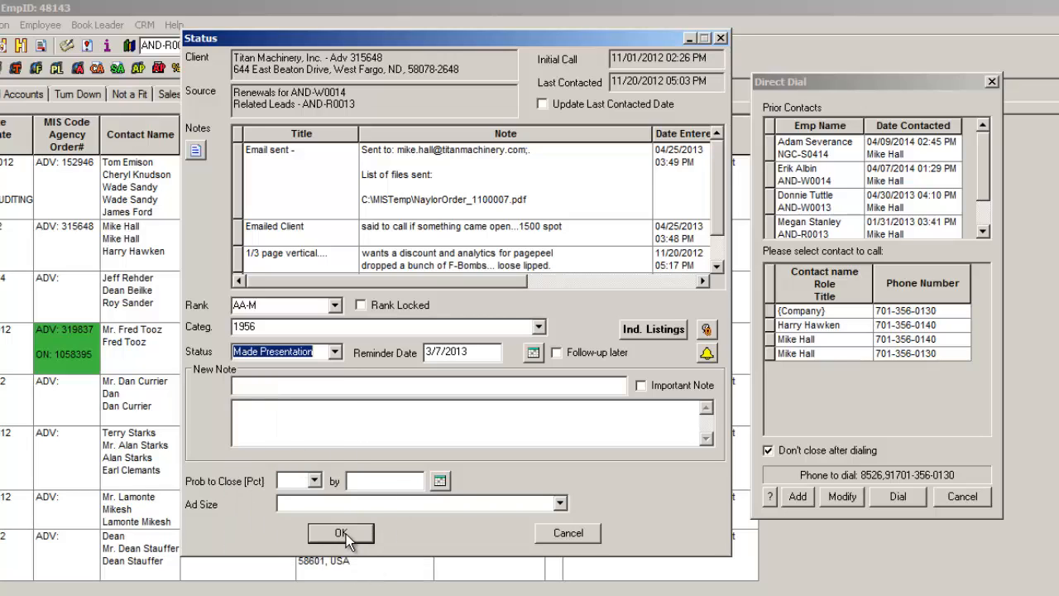
click(346, 534)
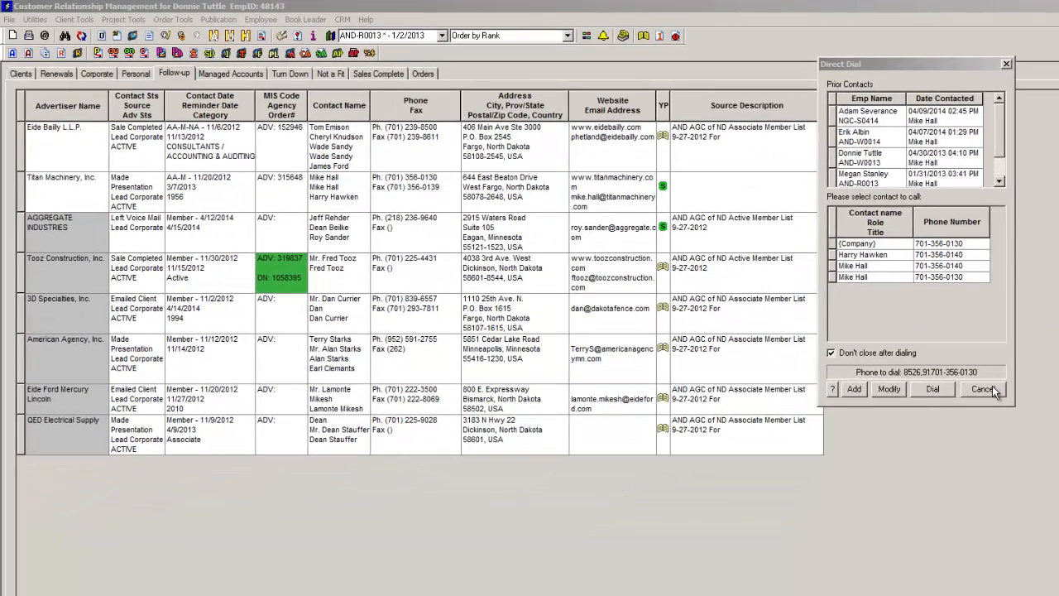
click(993, 391)
Step: Order the follow-up list by Status - Made Presentation and highlight the Made Presentation and Sale Completed entries
click(157, 141)
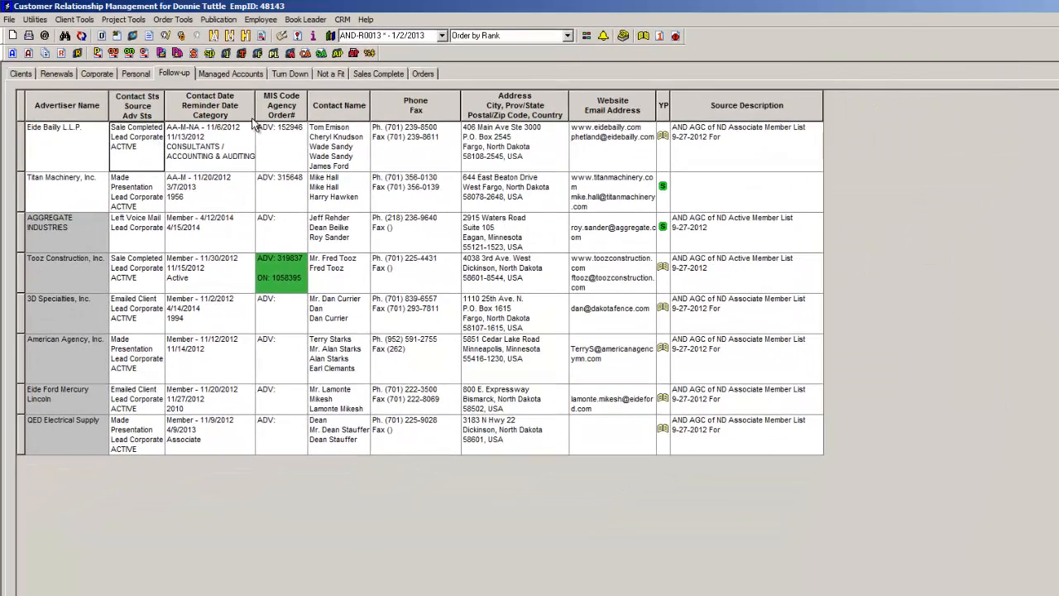
click(568, 36)
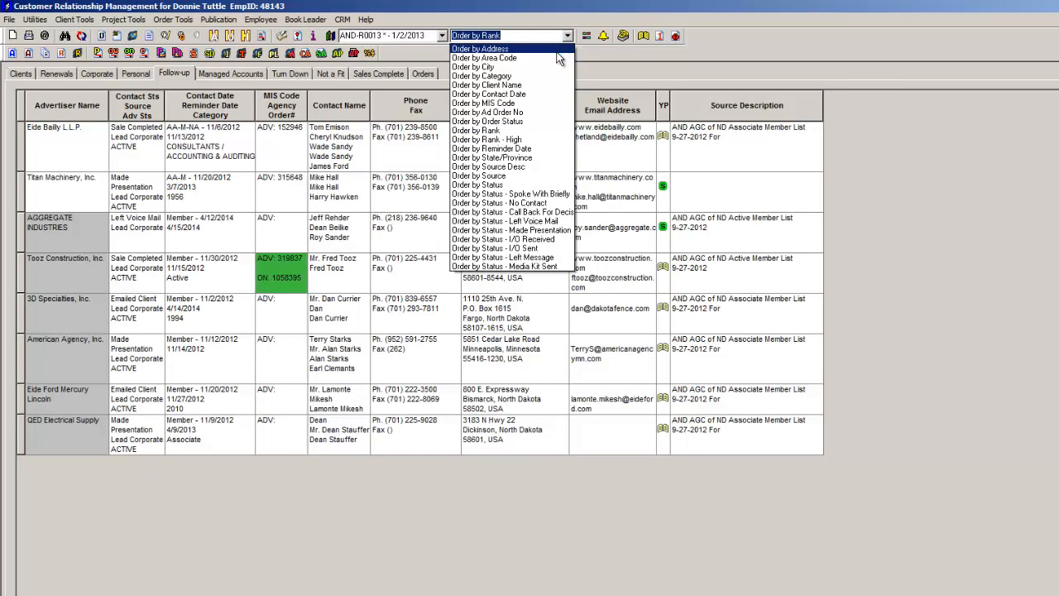
click(526, 230)
click(206, 296)
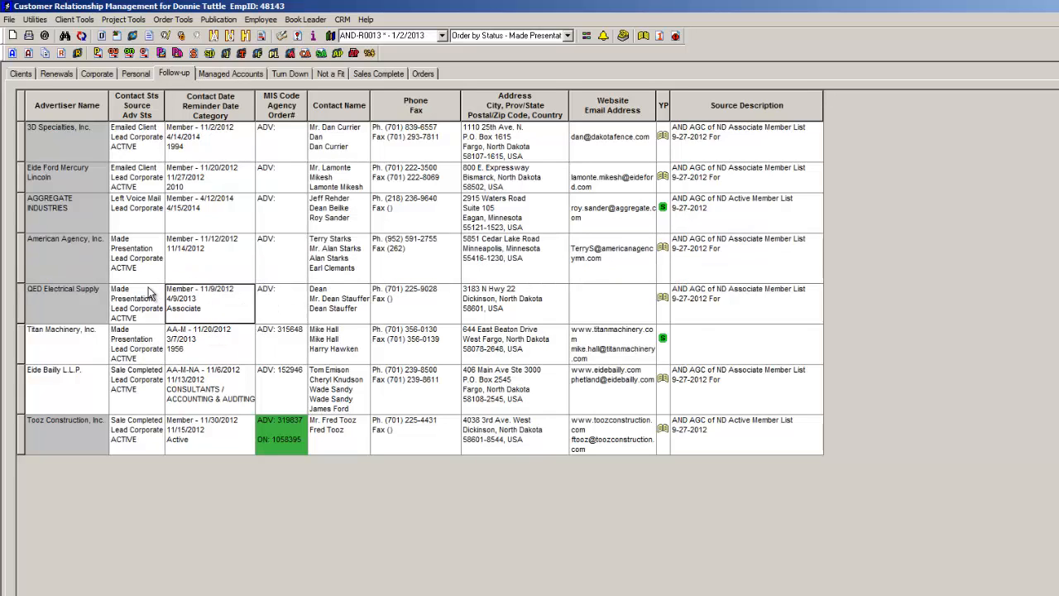
click(144, 260)
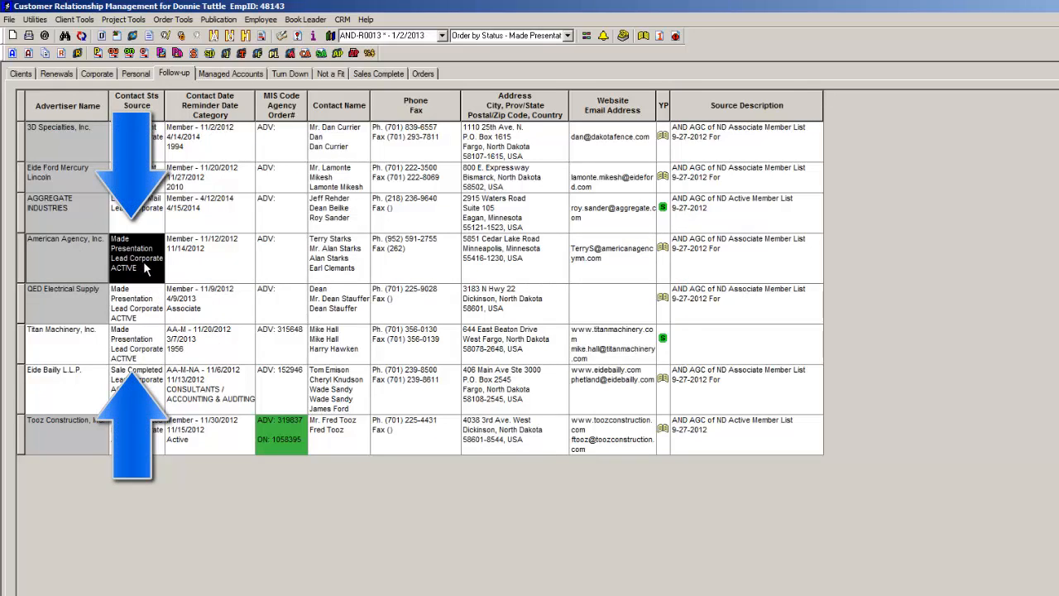
drag(143, 261, 225, 362)
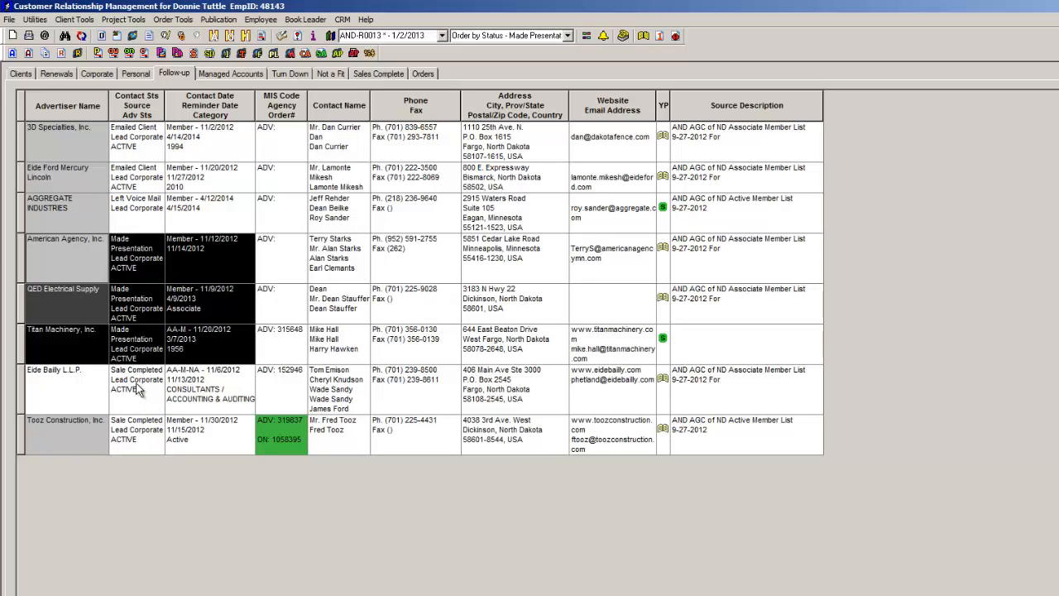
drag(136, 381, 157, 423)
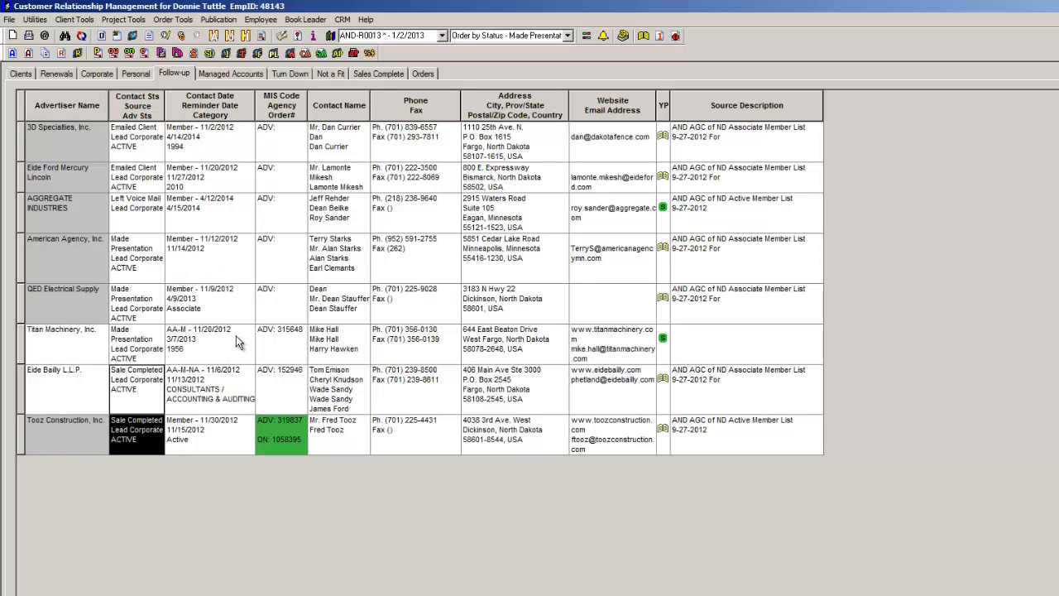
Step: Examine the advertisers in the completed sales list and compare them with the follow-up list
click(385, 74)
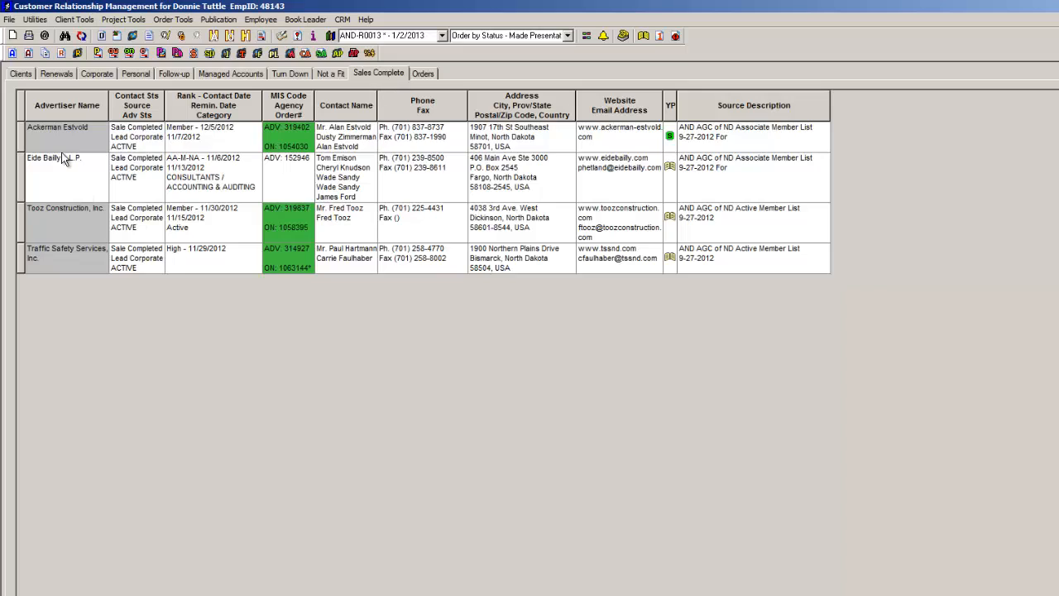
drag(58, 142, 77, 246)
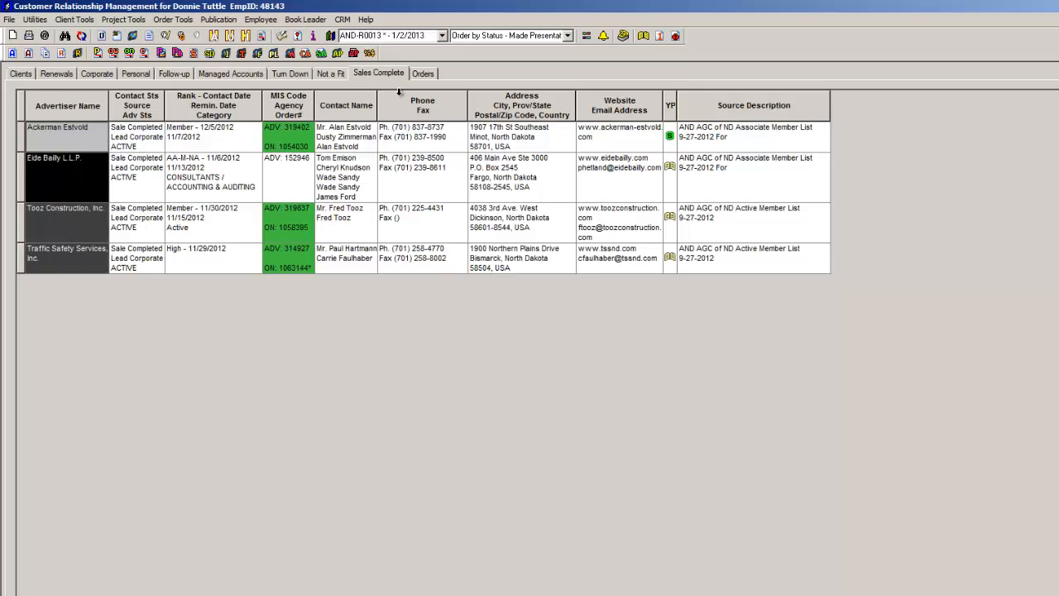
click(69, 197)
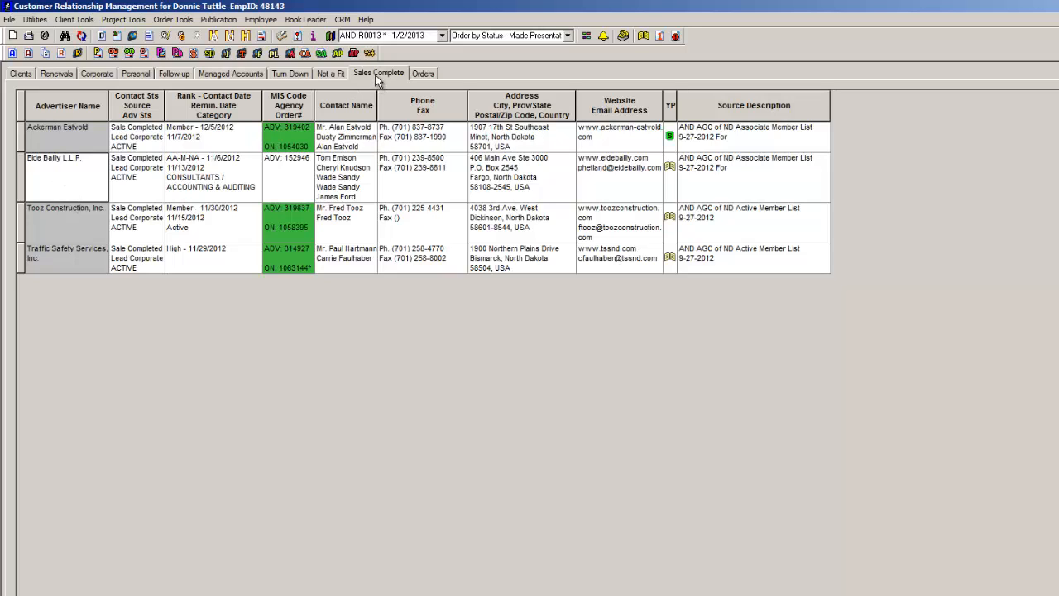
click(173, 73)
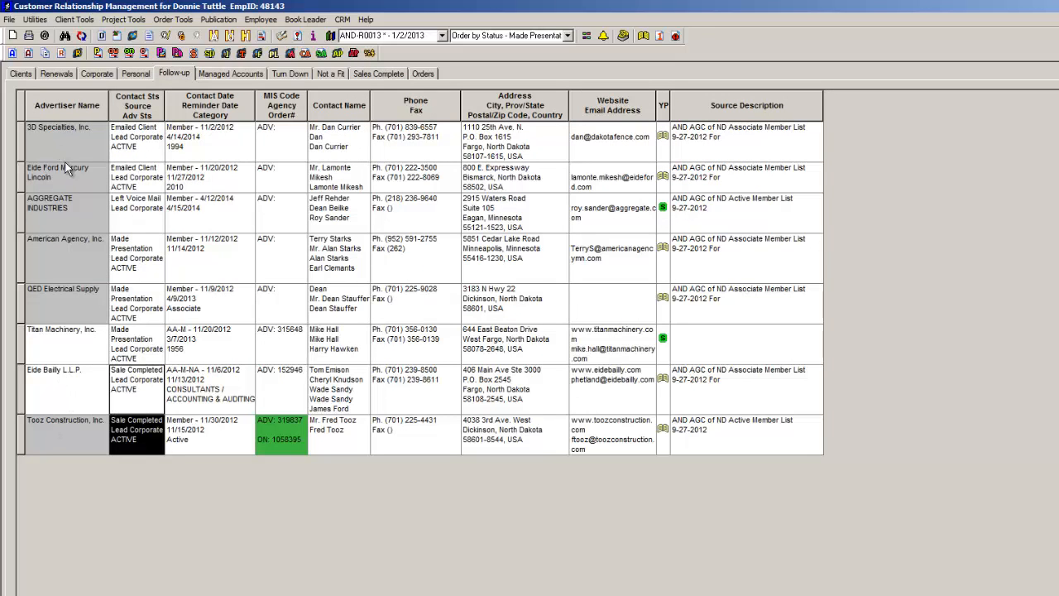
click(372, 74)
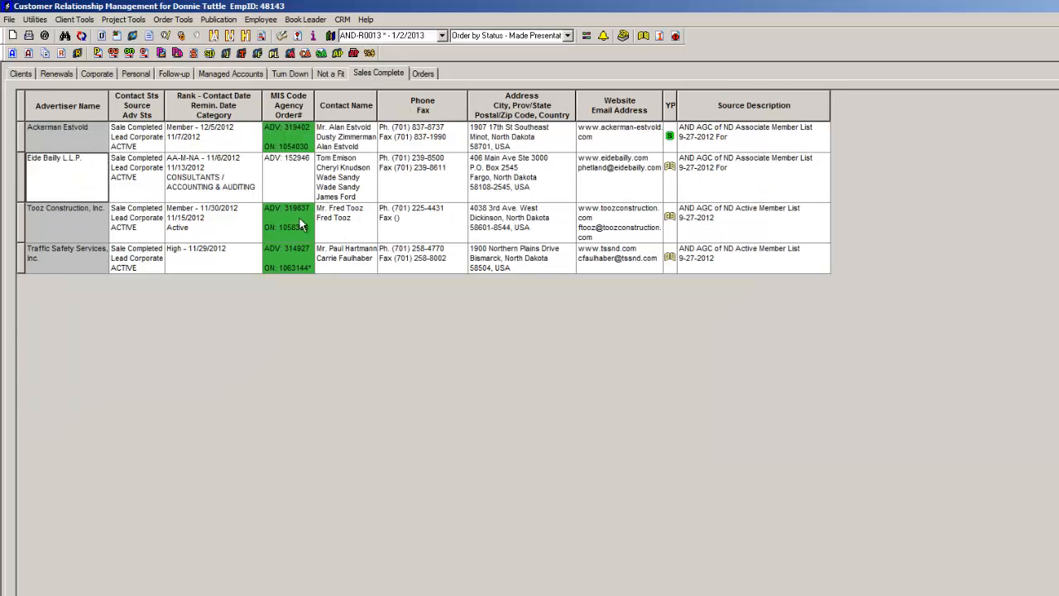
click(170, 73)
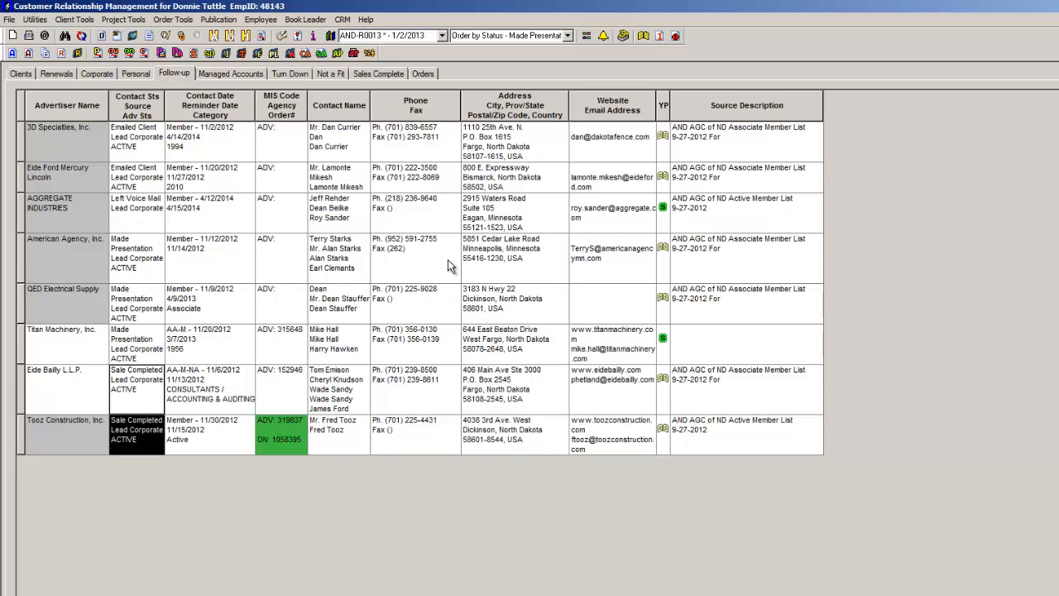
Step: Examine the publication's orders, comparing them with the follow-up and main client lists
click(422, 74)
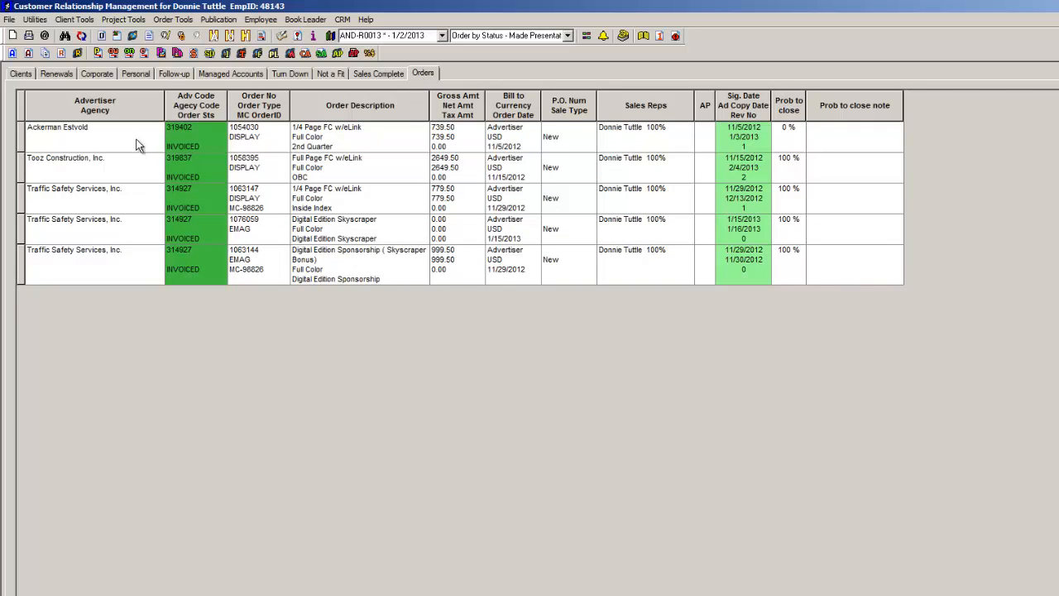
mouse_move(138, 145)
mouse_down()
mouse_move(113, 251)
mouse_move(126, 144)
mouse_up()
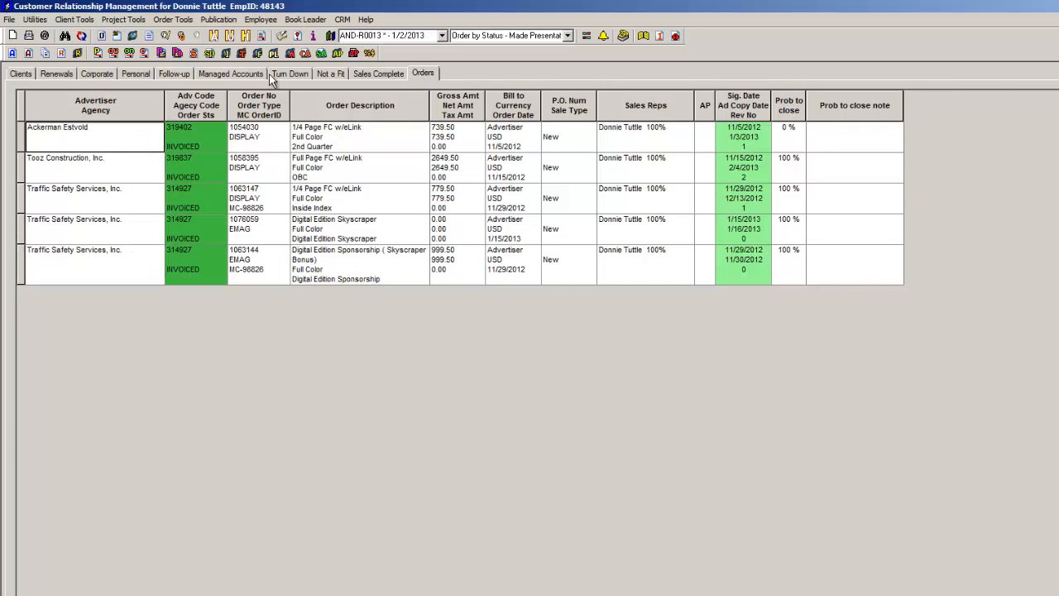
click(175, 74)
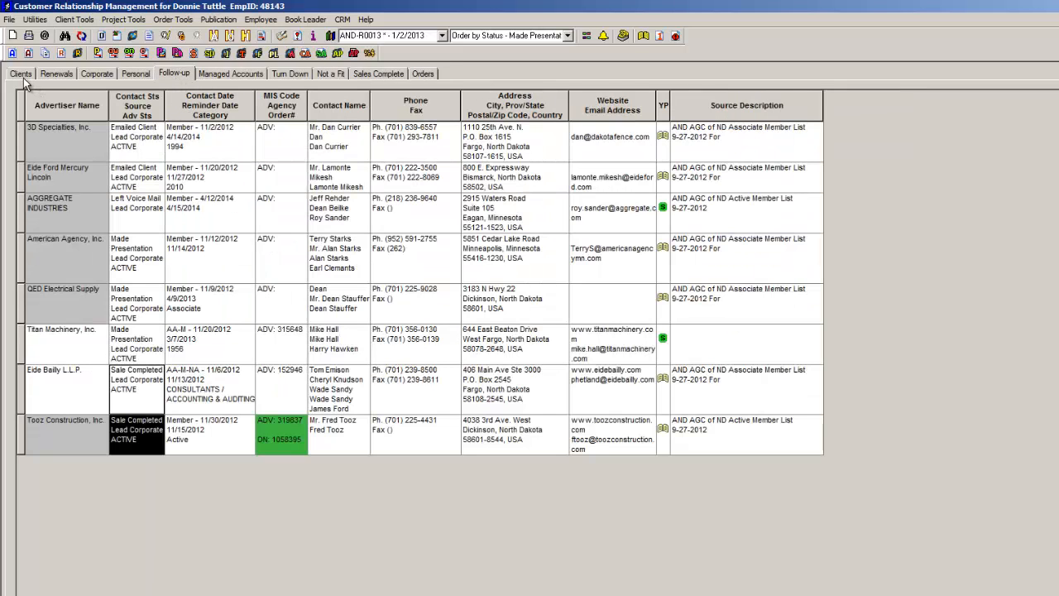
click(22, 76)
click(174, 73)
click(420, 73)
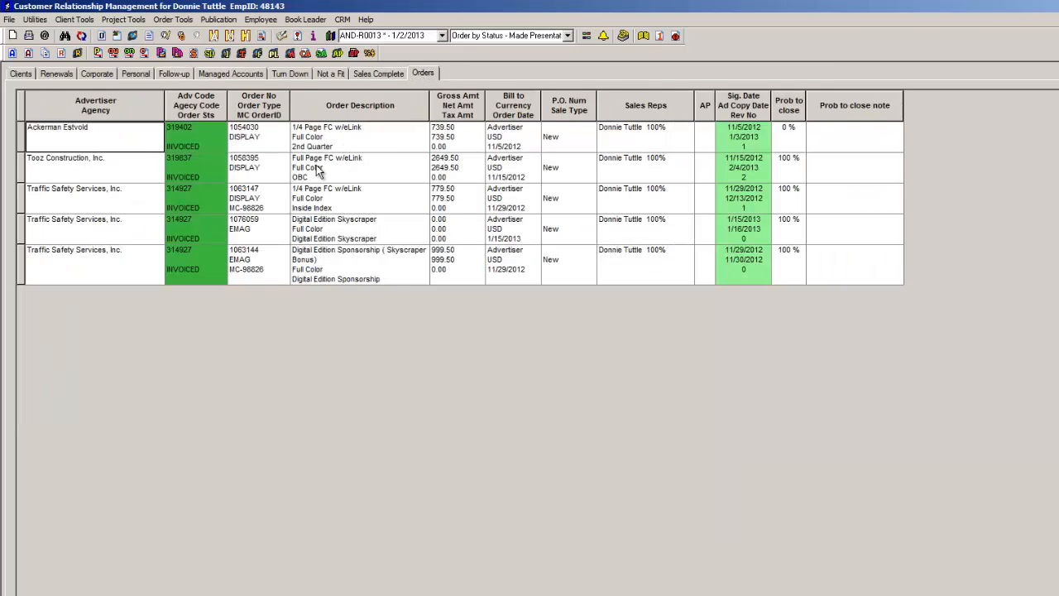
Step: Open the reminder list, set its period from 04/14/2014 to 04/15/2014, review the listed AND-R0013 clients and close it
click(112, 171)
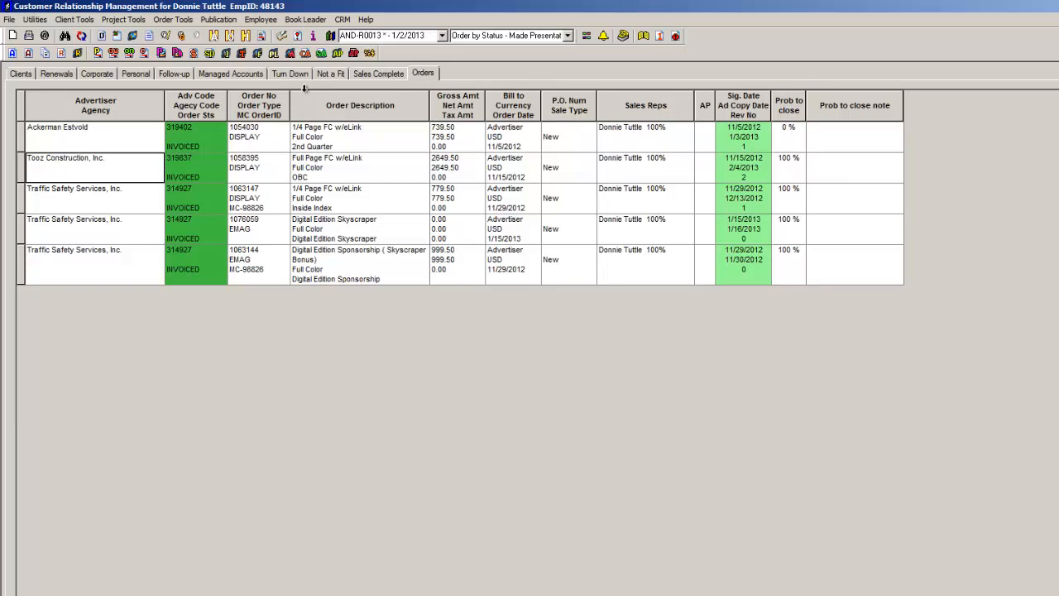
click(298, 36)
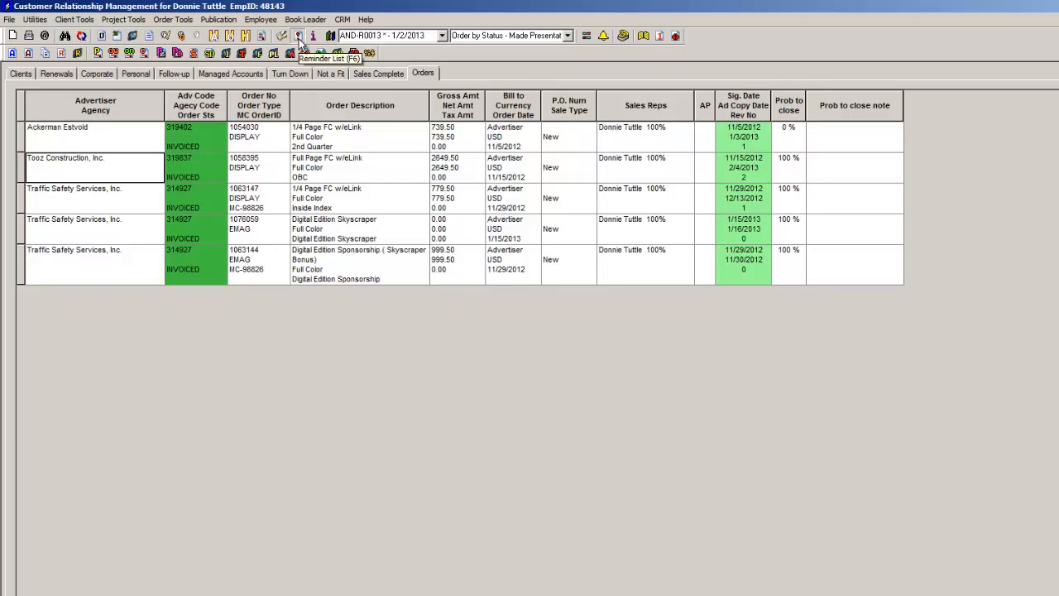
click(569, 219)
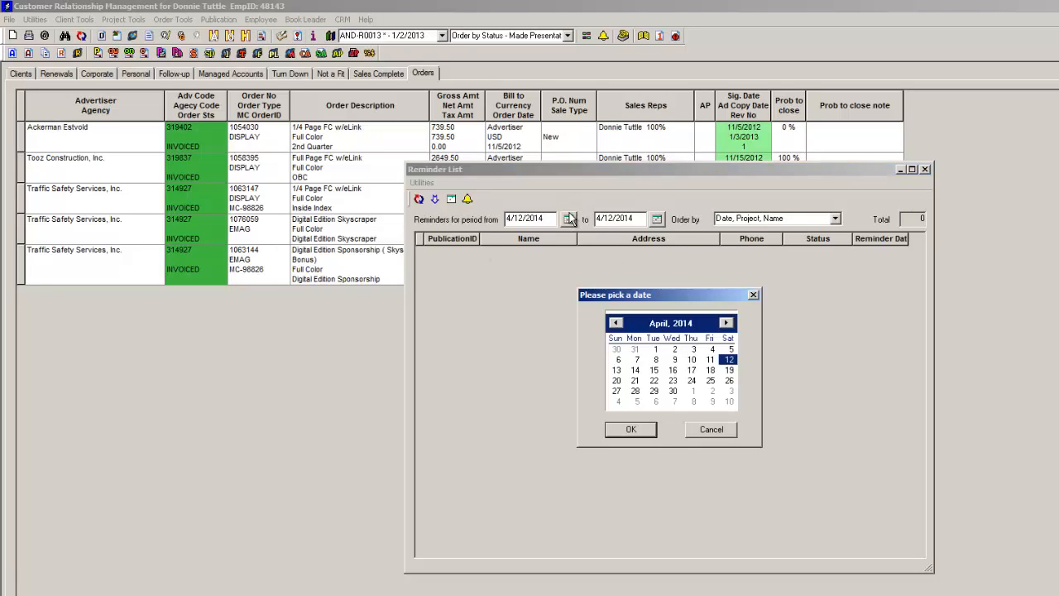
click(653, 369)
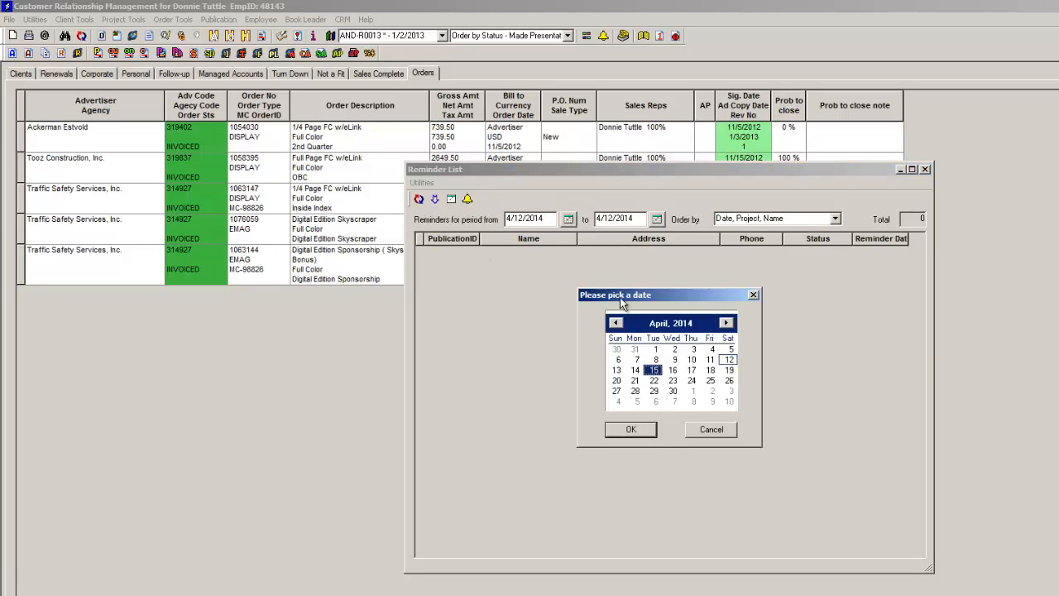
click(636, 372)
click(641, 427)
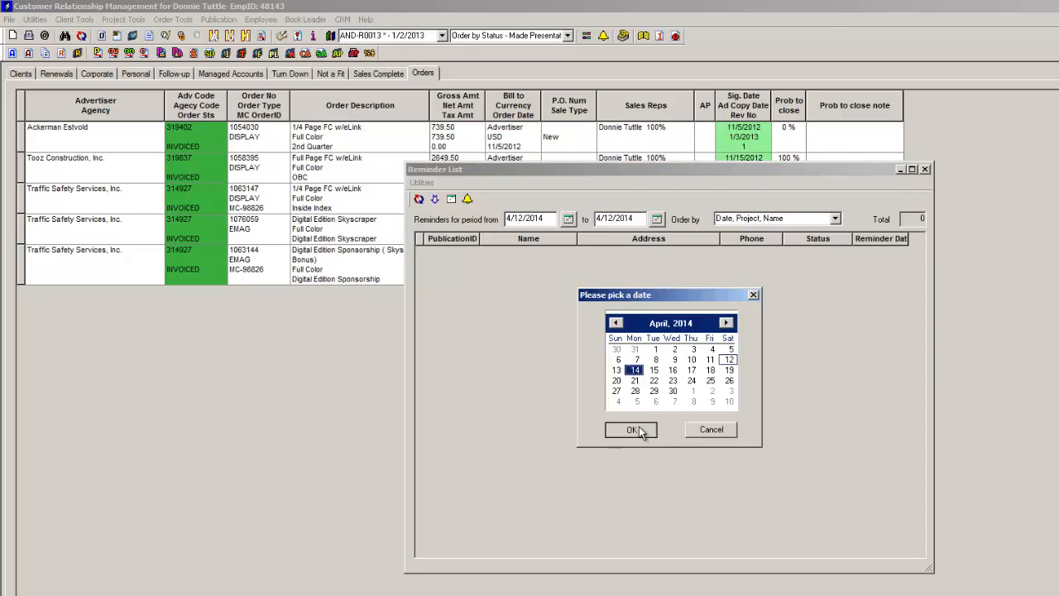
click(656, 219)
click(656, 371)
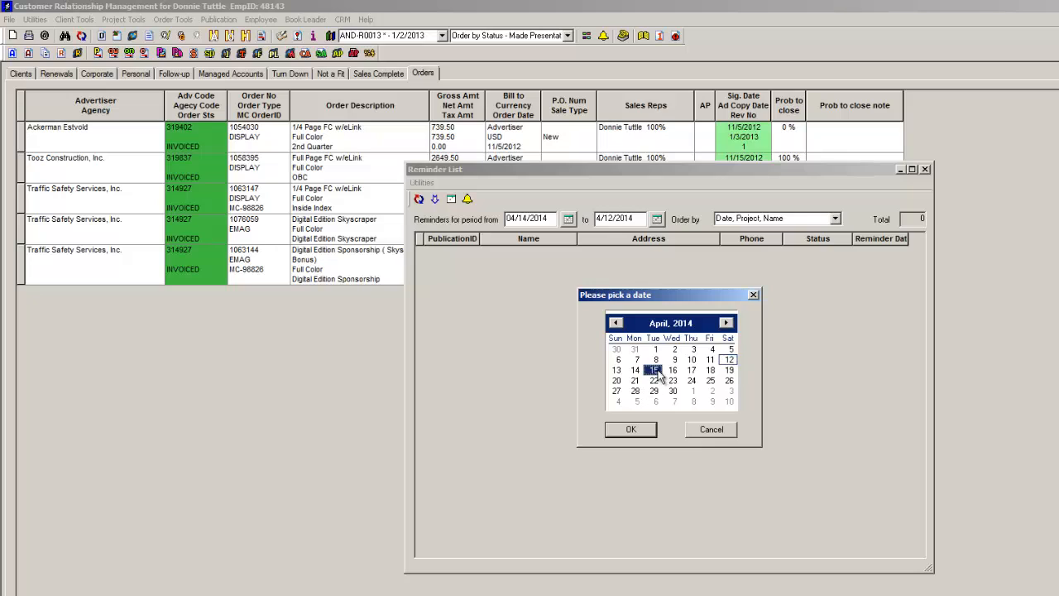
click(637, 430)
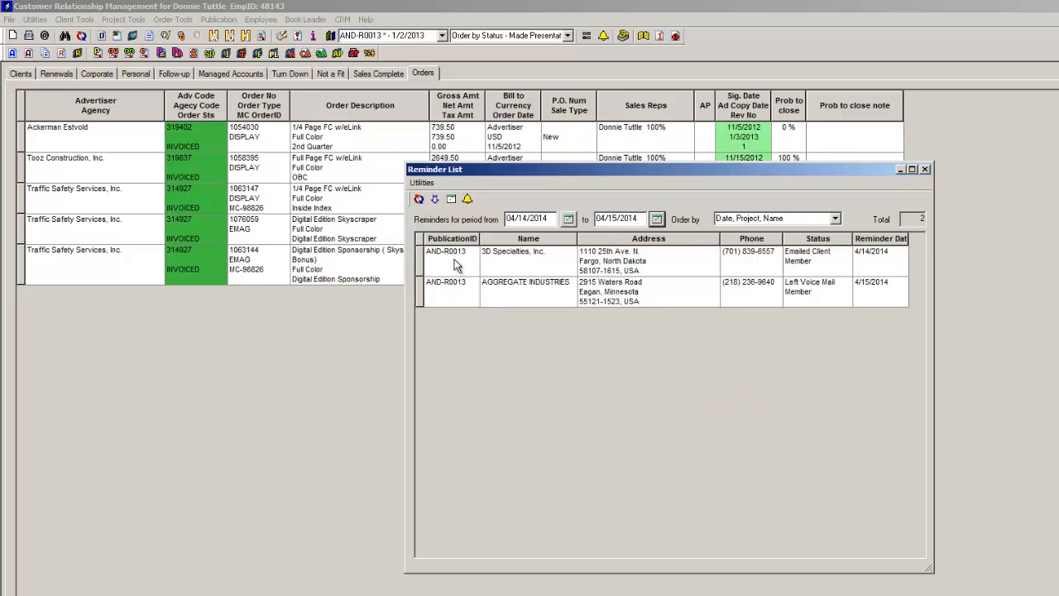
click(460, 286)
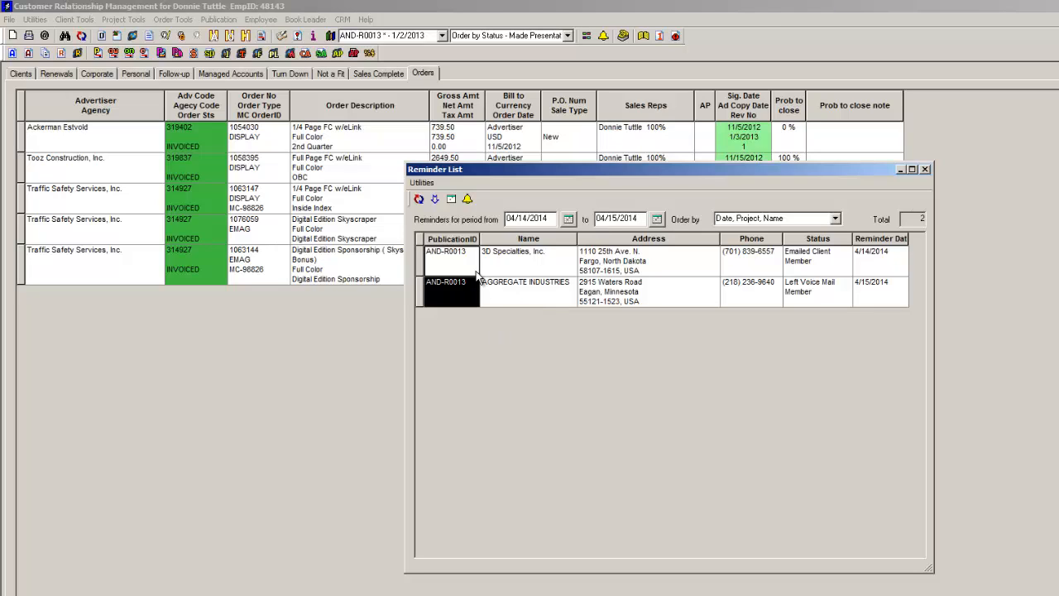
click(925, 170)
Step: View the status and direct dial details of Ackerman Estvold from the orders list and cancel both without changes
click(112, 149)
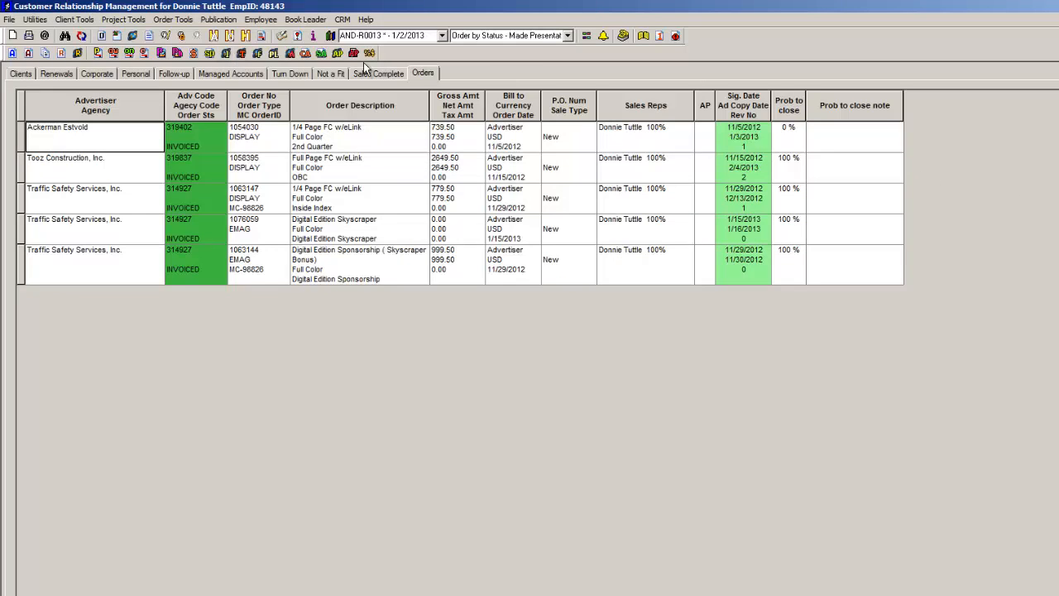
click(623, 36)
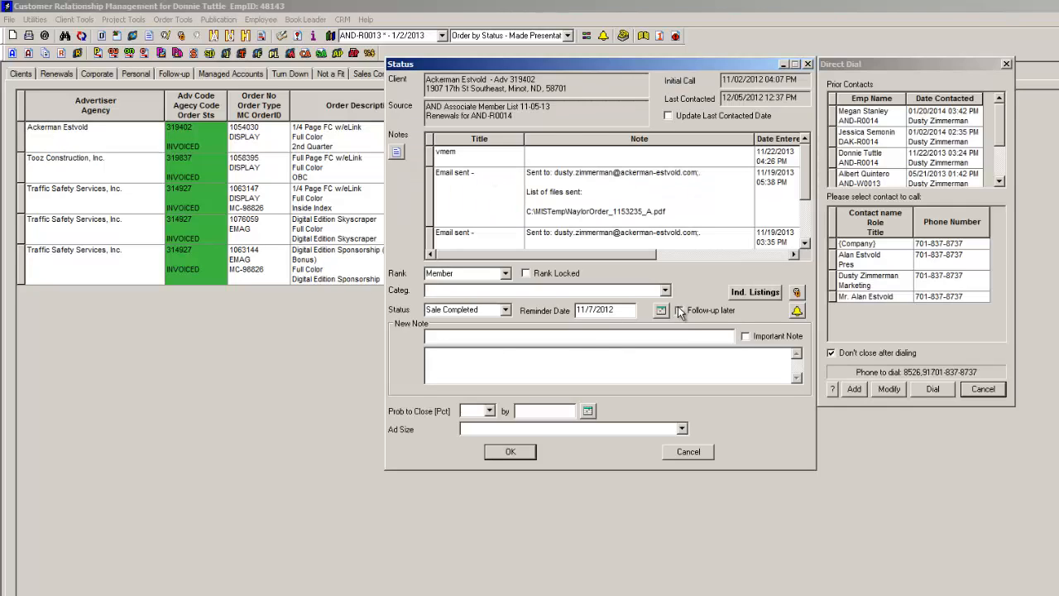
click(689, 451)
click(981, 388)
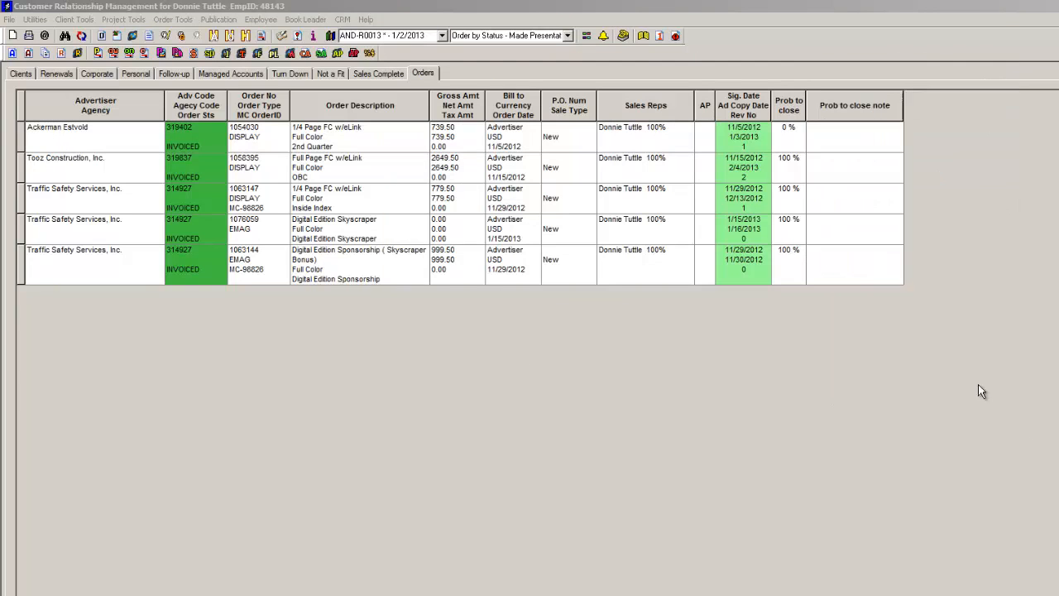
Step: Reopen the reminder list and change the start of its reminder period to 11/12/2013
click(302, 37)
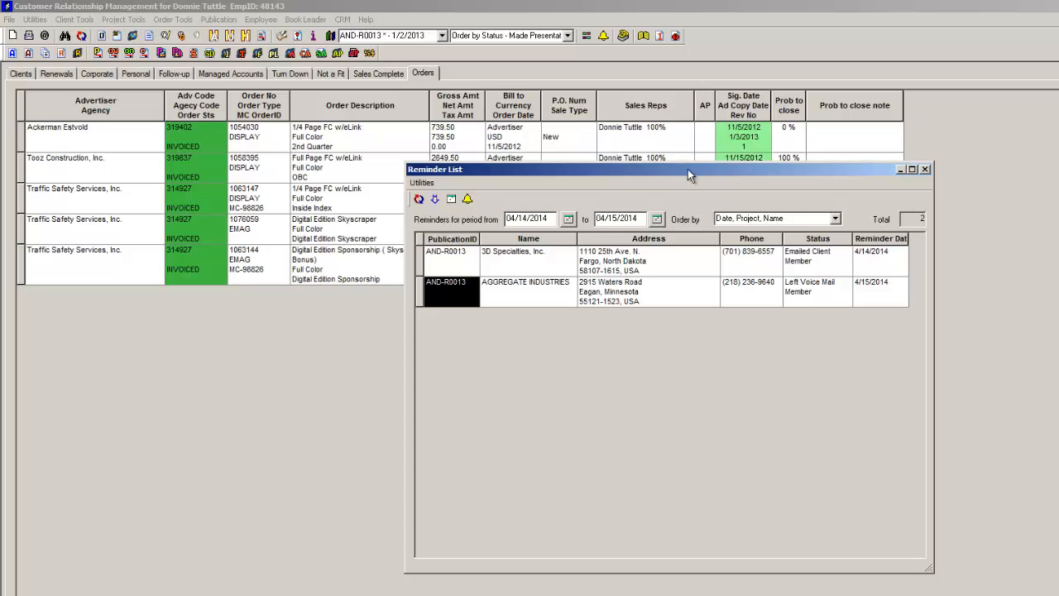
drag(687, 169, 622, 103)
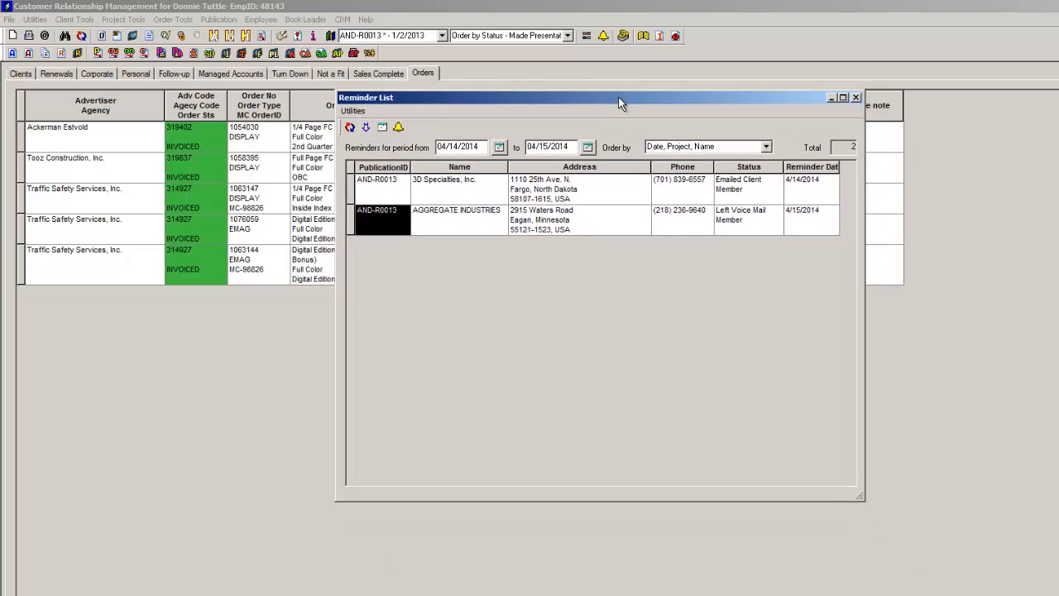
click(857, 98)
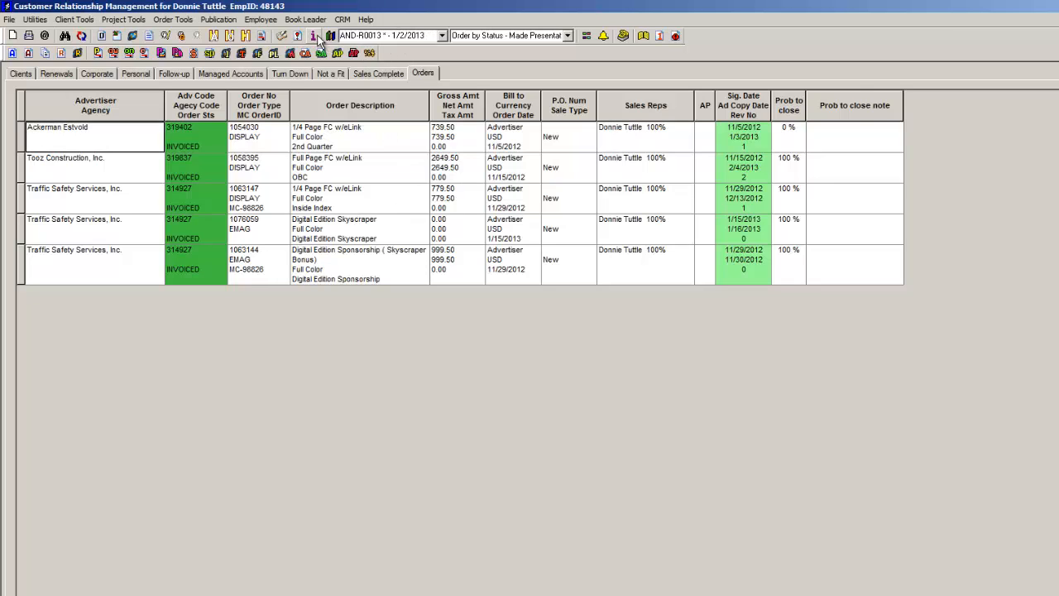
click(299, 37)
click(500, 148)
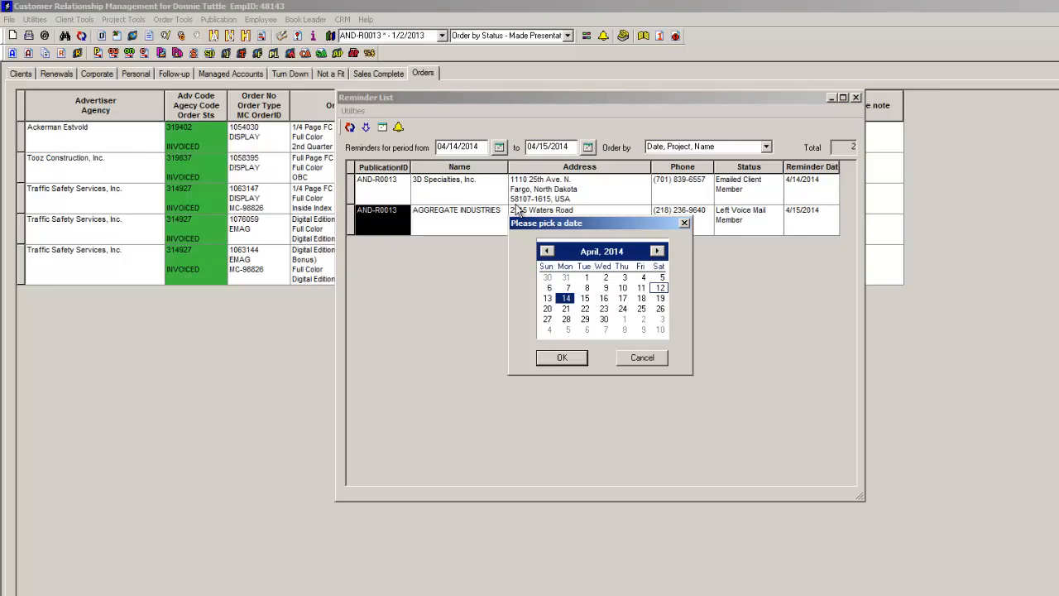
click(546, 251)
click(546, 252)
click(546, 251)
click(546, 252)
click(546, 252)
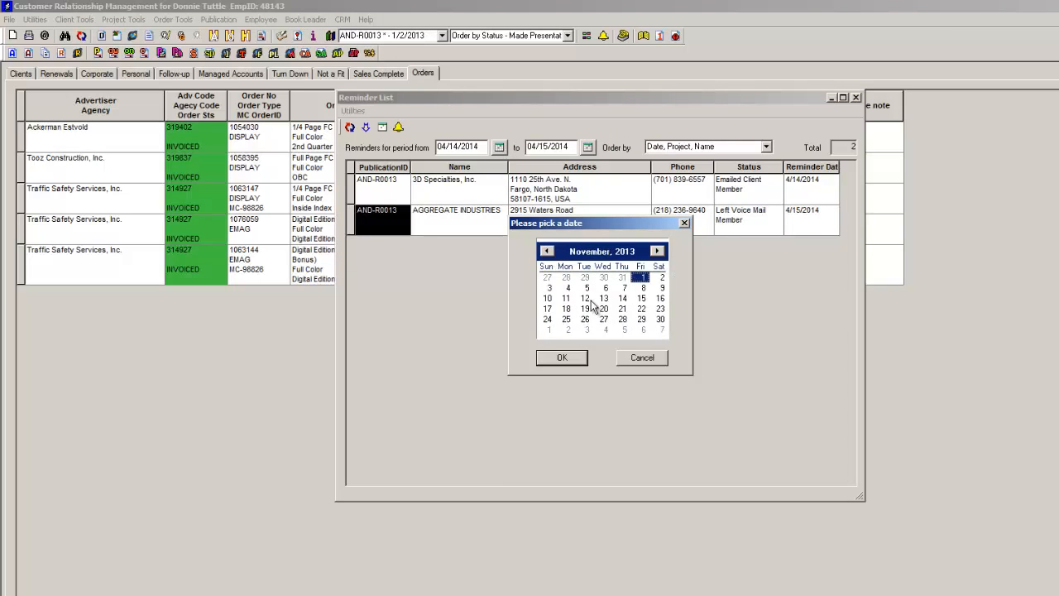
click(585, 298)
click(575, 360)
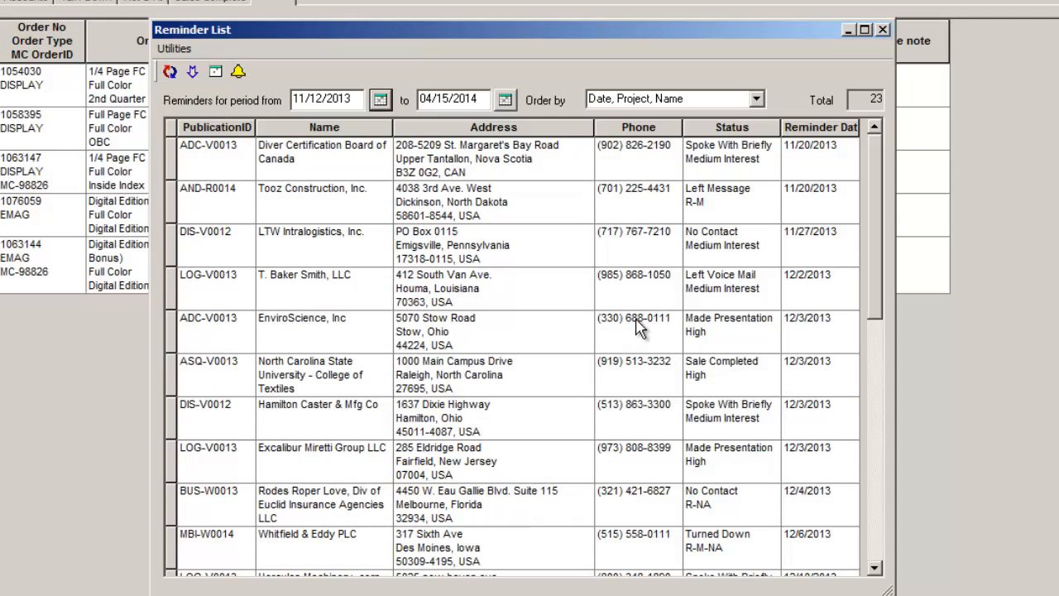
Step: Order the reminder list by Status, Name
mouse_move(873, 189)
mouse_down()
mouse_move(865, 521)
mouse_move(872, 183)
mouse_up()
click(756, 100)
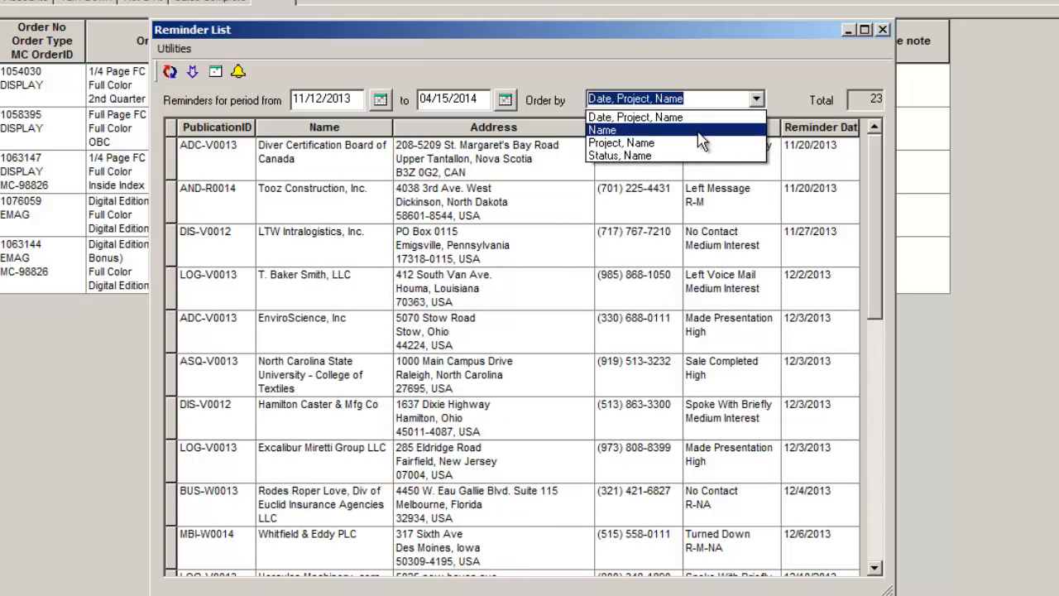
click(654, 157)
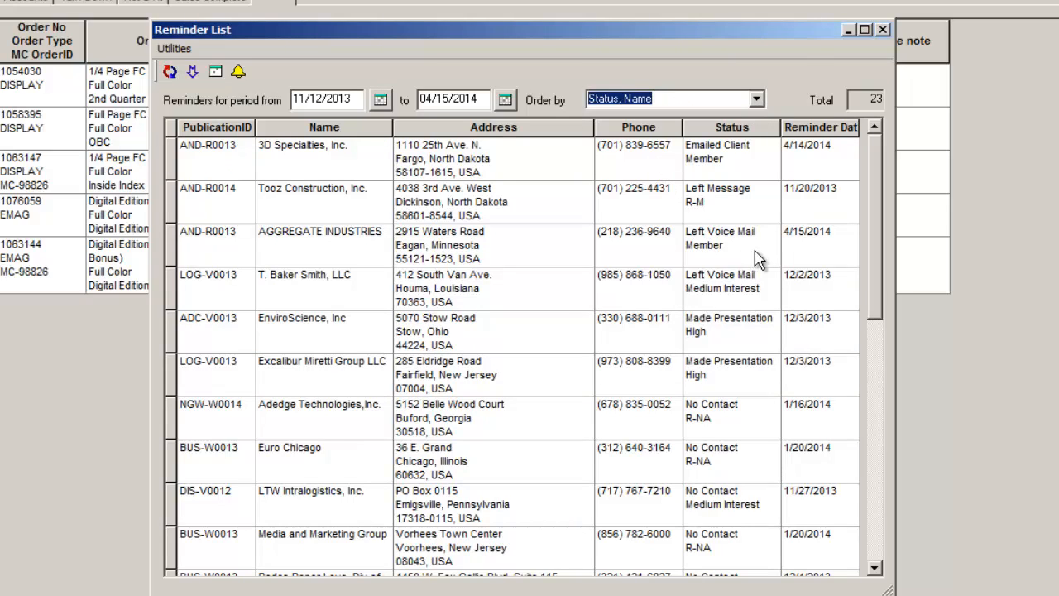
Step: Highlight the Made Presentation, Sale Completed and Spoke With Briefly entries in the reminder list to compare them, and close the list
click(749, 343)
click(752, 383)
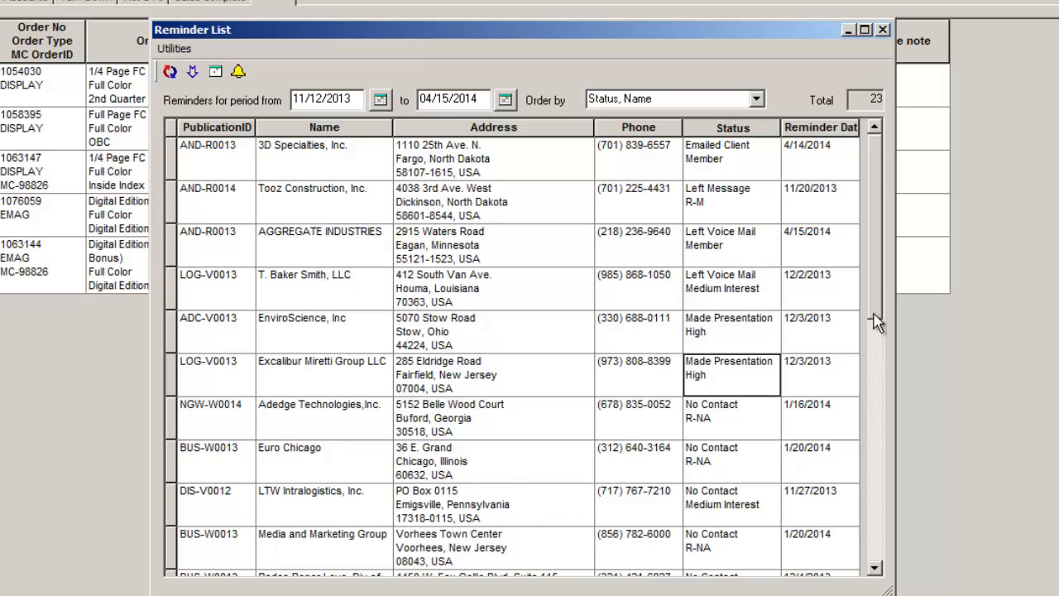
scroll(861, 323, down, 2)
drag(719, 239, 214, 281)
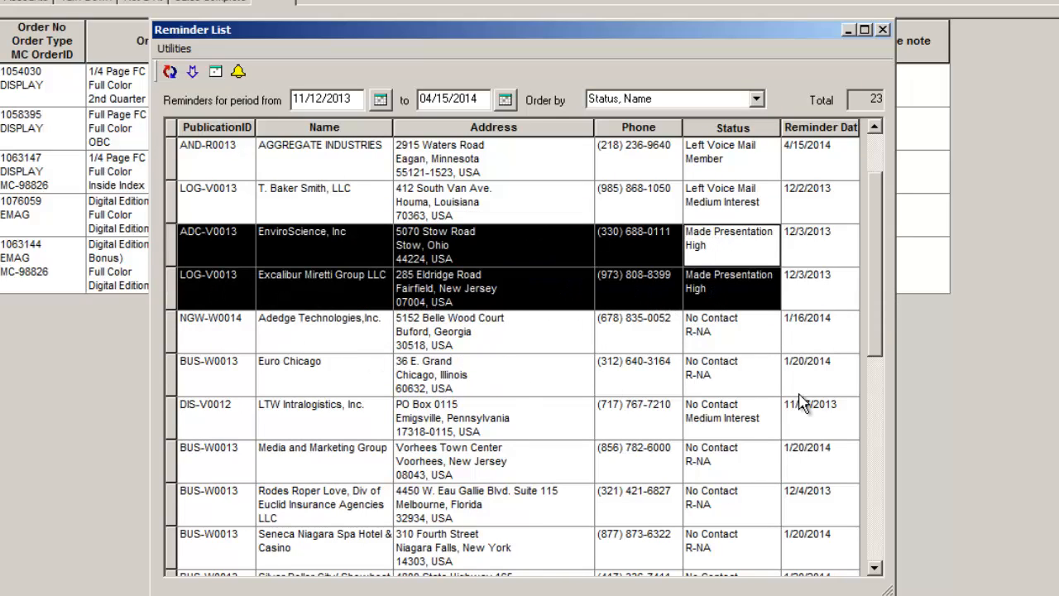
scroll(811, 414, down, 3)
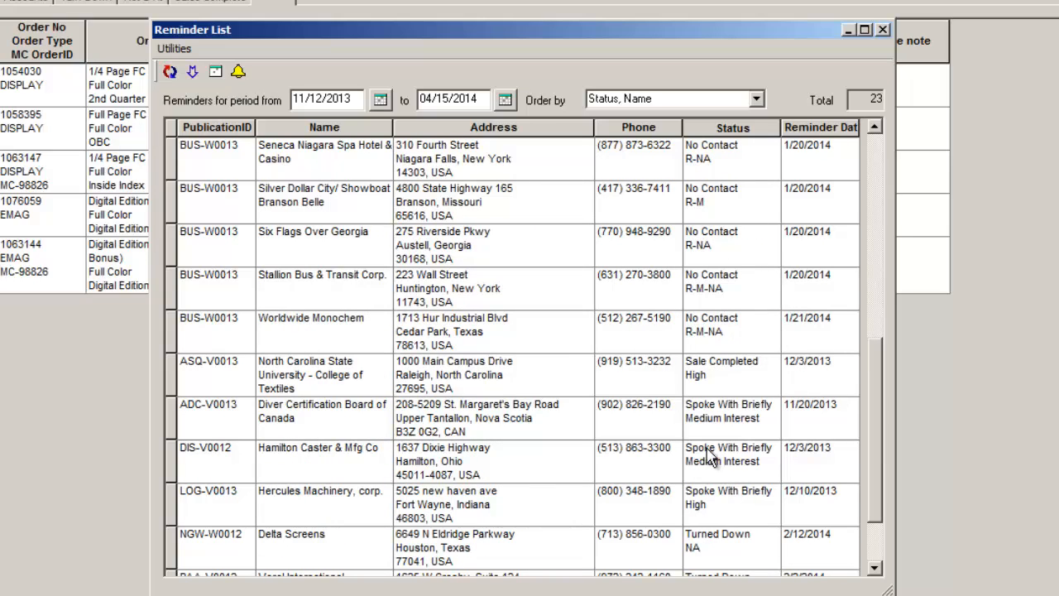
drag(214, 364, 738, 499)
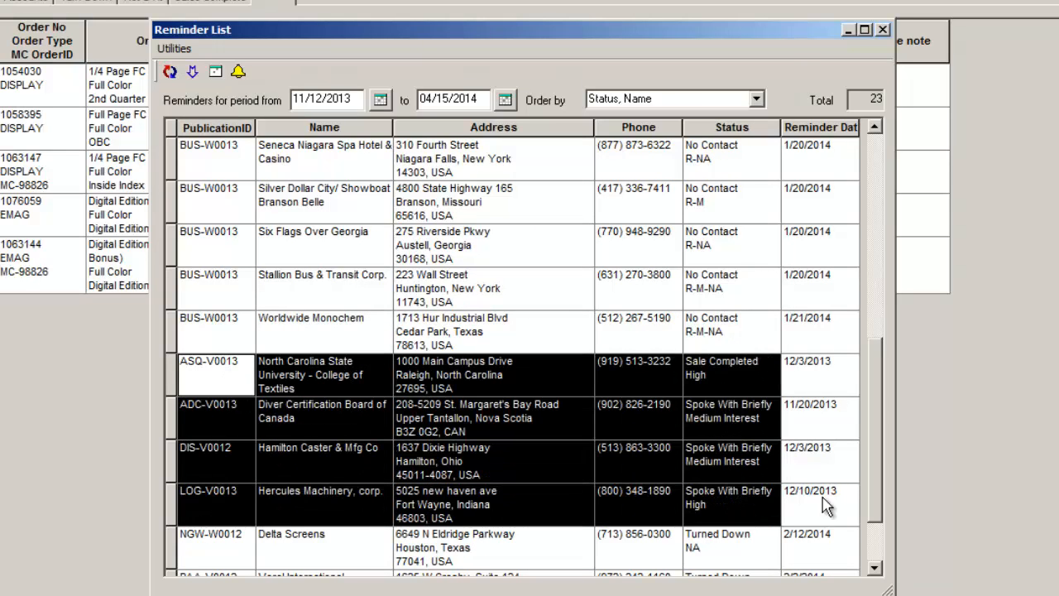
drag(879, 478, 885, 190)
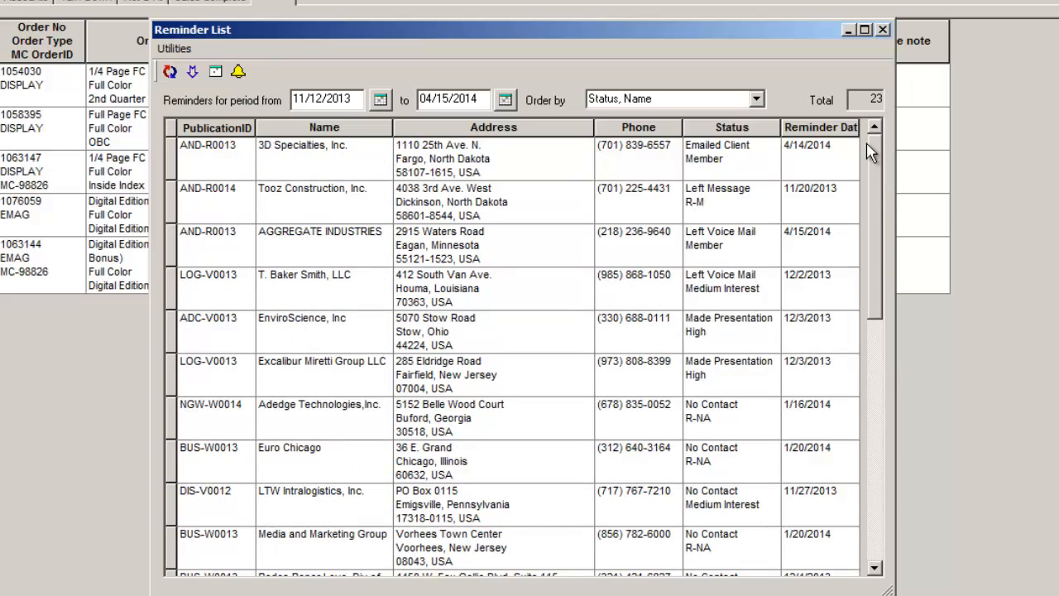
click(883, 30)
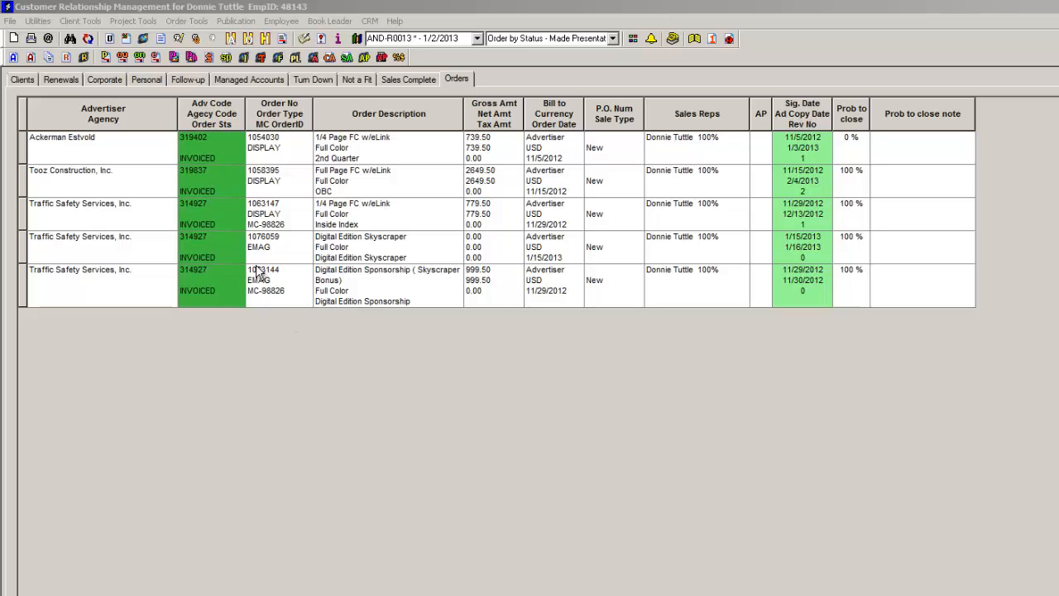
Step: Load the publication of EnviroScience, Inc from the reminder list and view the status of Alpha Rentals, LLC in its follow-up list without changes
click(347, 50)
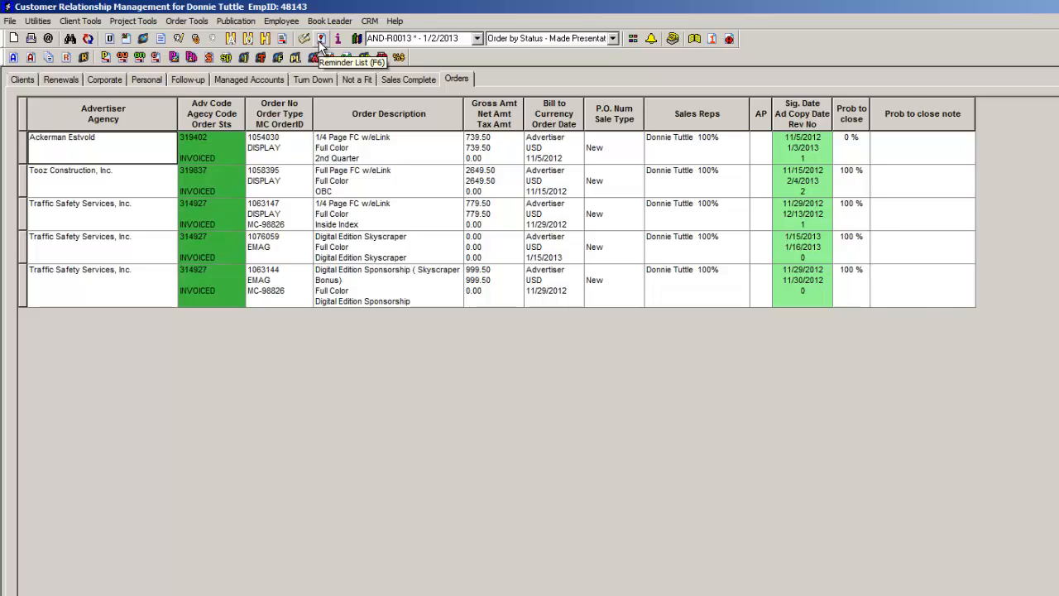
click(321, 40)
click(401, 238)
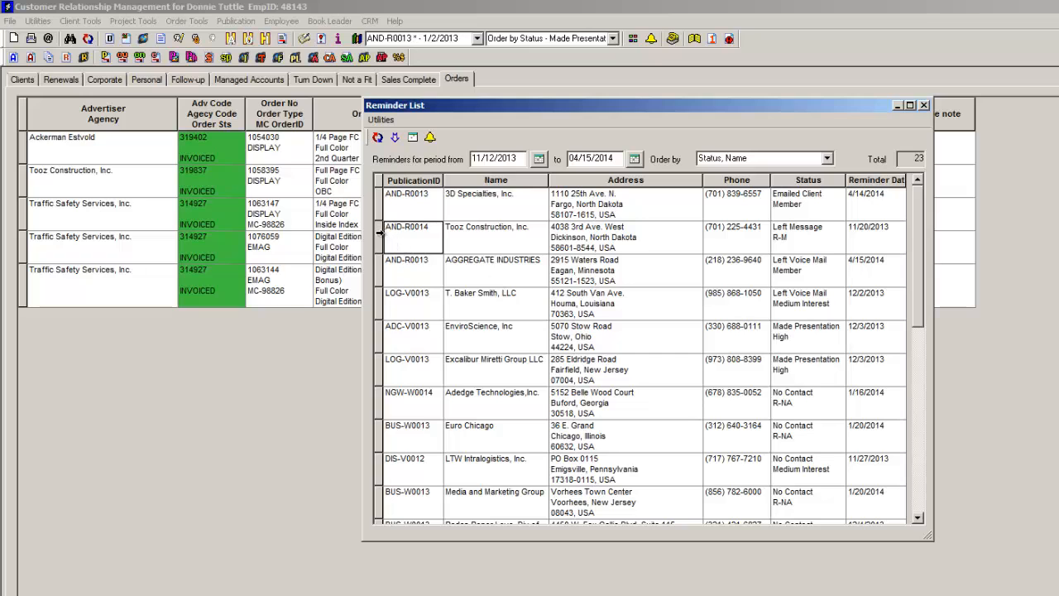
double_click(379, 336)
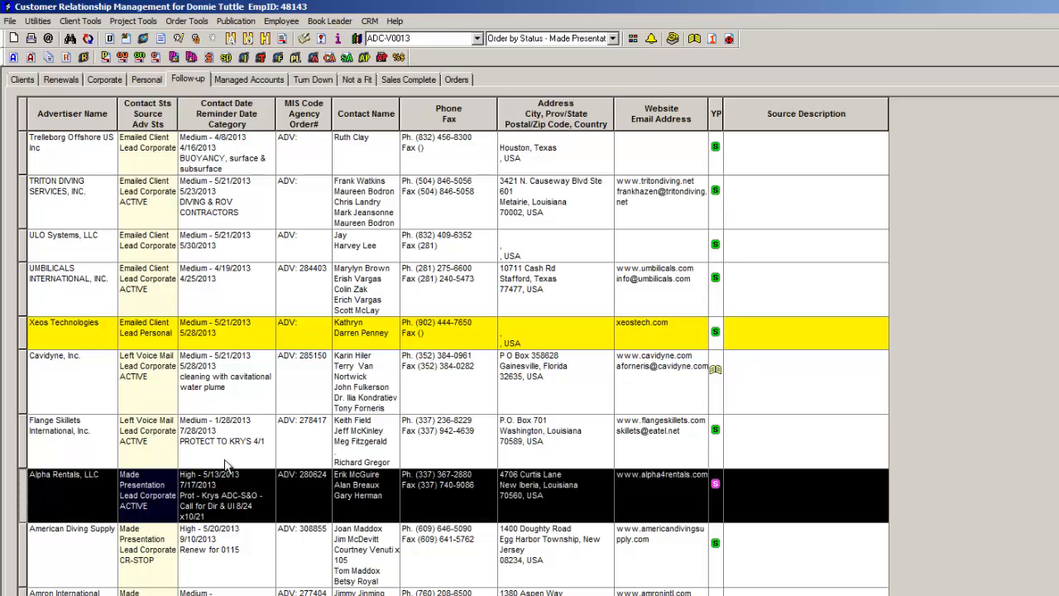
click(672, 39)
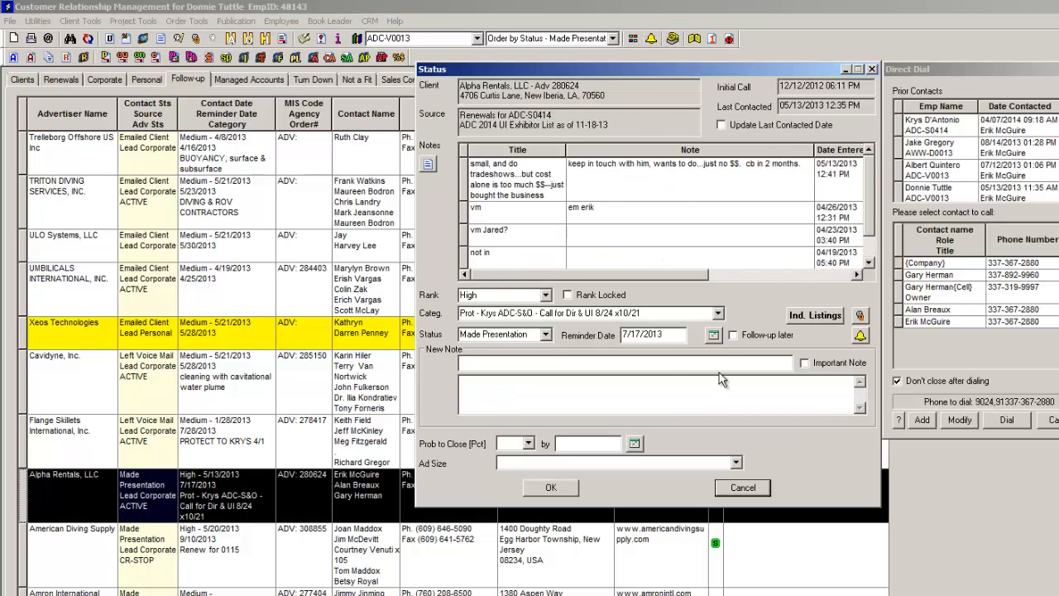
click(726, 494)
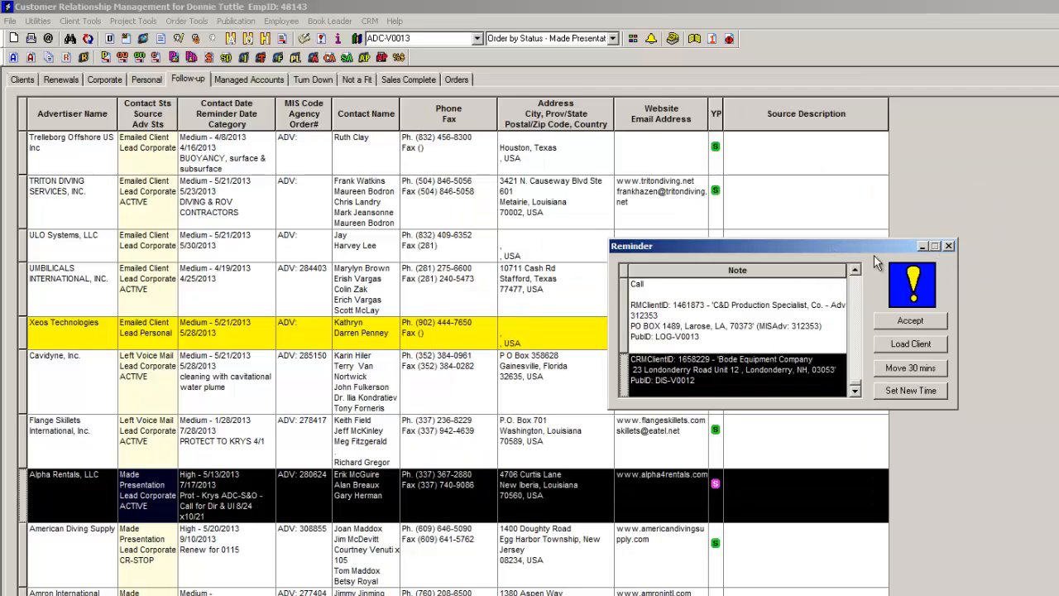
Step: Move the Reminder alert aside, examine its earlier client reminder notes and close it
drag(870, 250, 969, 306)
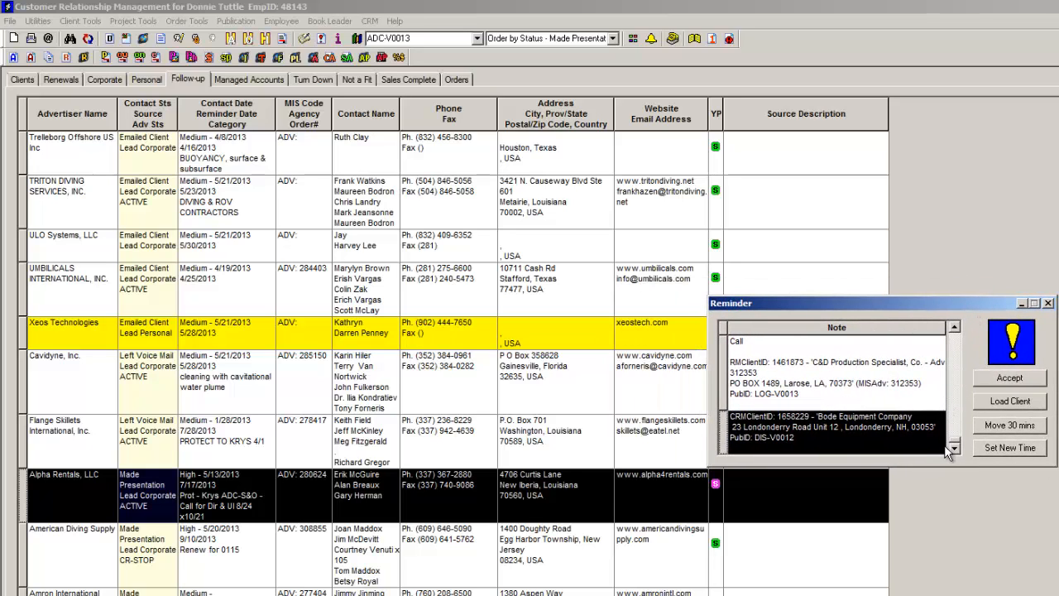
click(955, 330)
click(955, 330)
click(956, 332)
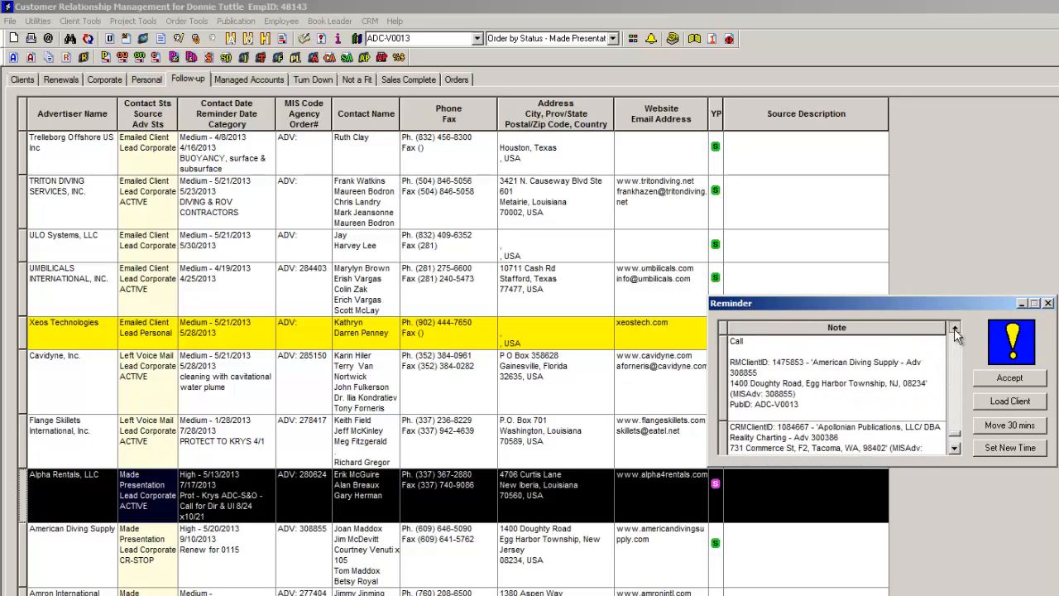
click(956, 332)
click(956, 332)
click(956, 331)
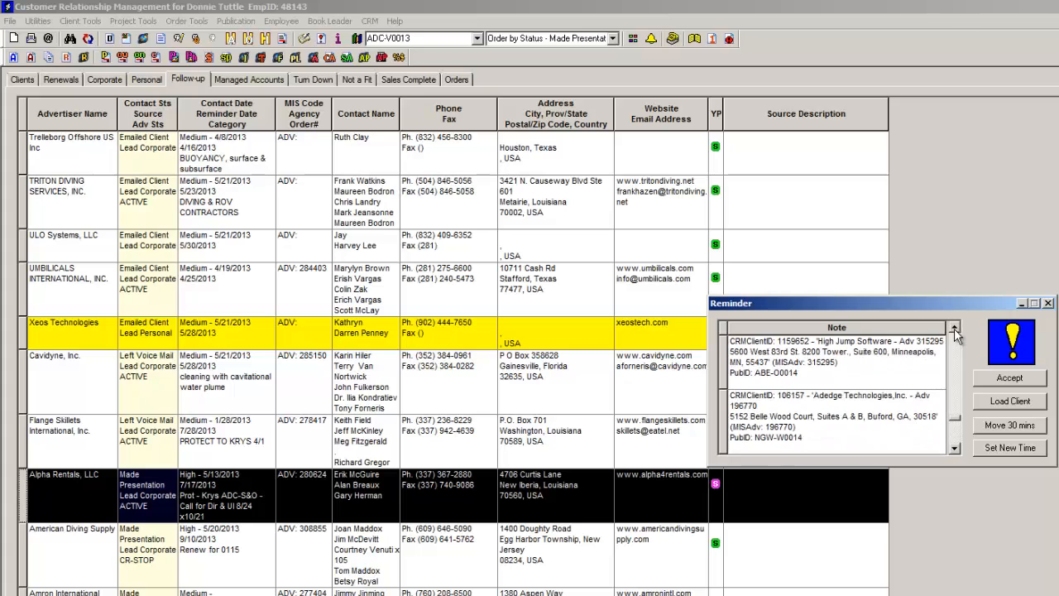
click(1048, 303)
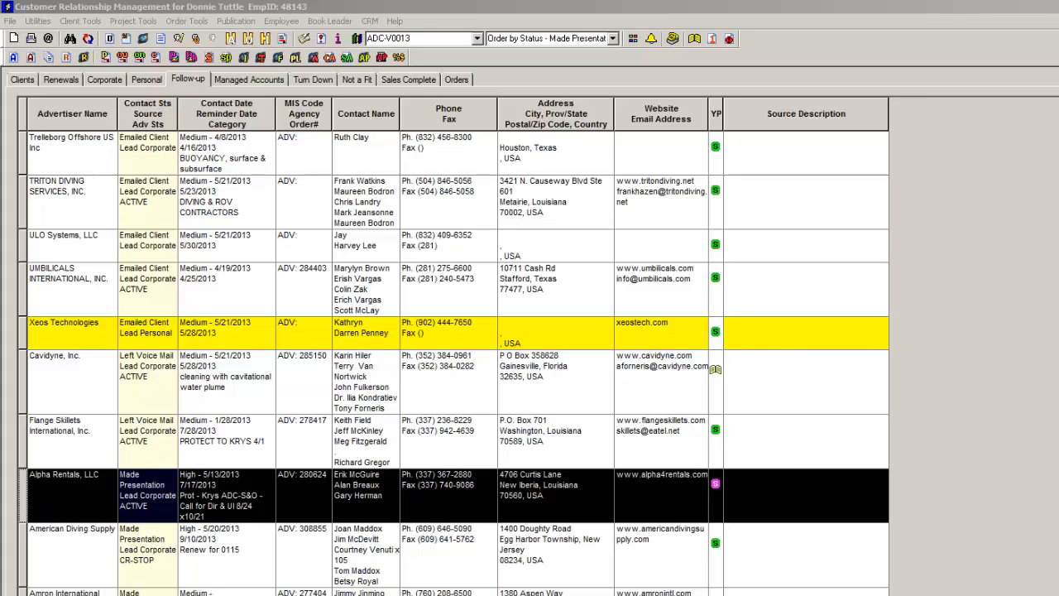